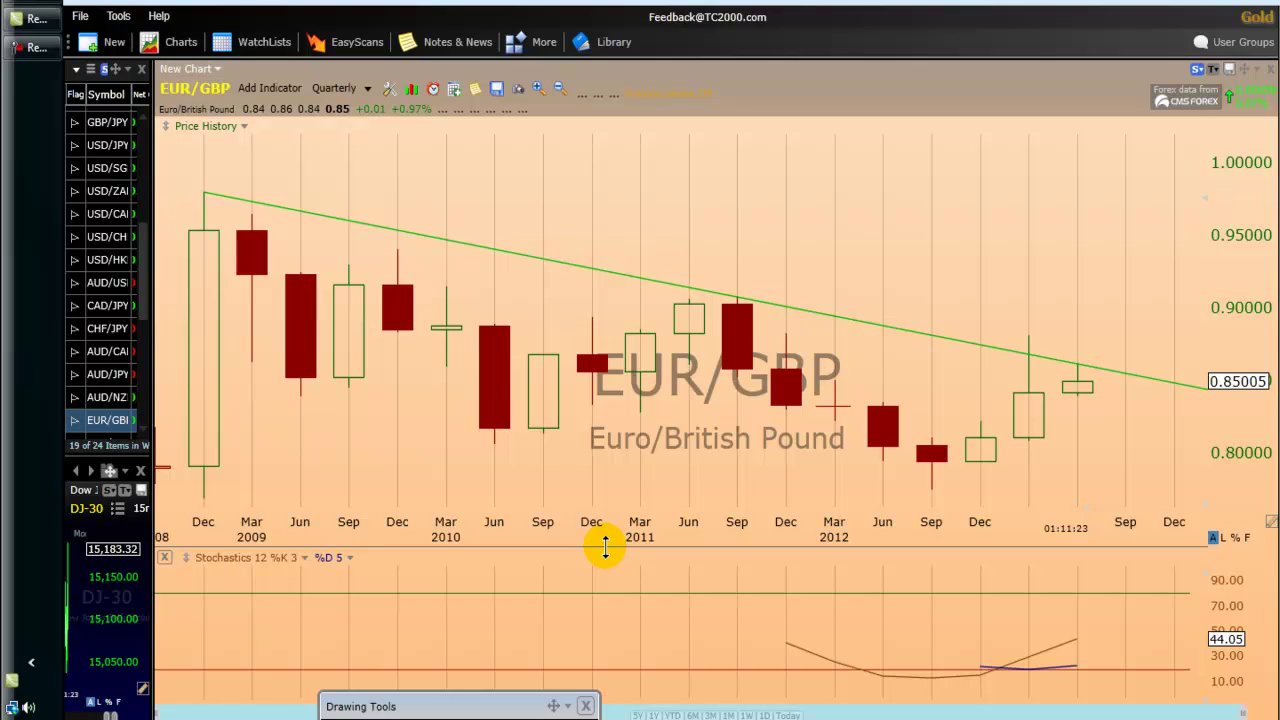
# Raise the Drawing Tools panel above the stochastics pane so every tool shows, selecting Trend
pyautogui.moveTo(454, 703)
pyautogui.mouseDown()
pyautogui.moveTo(457, 621)
pyautogui.moveTo(463, 630)
pyautogui.mouseUp()
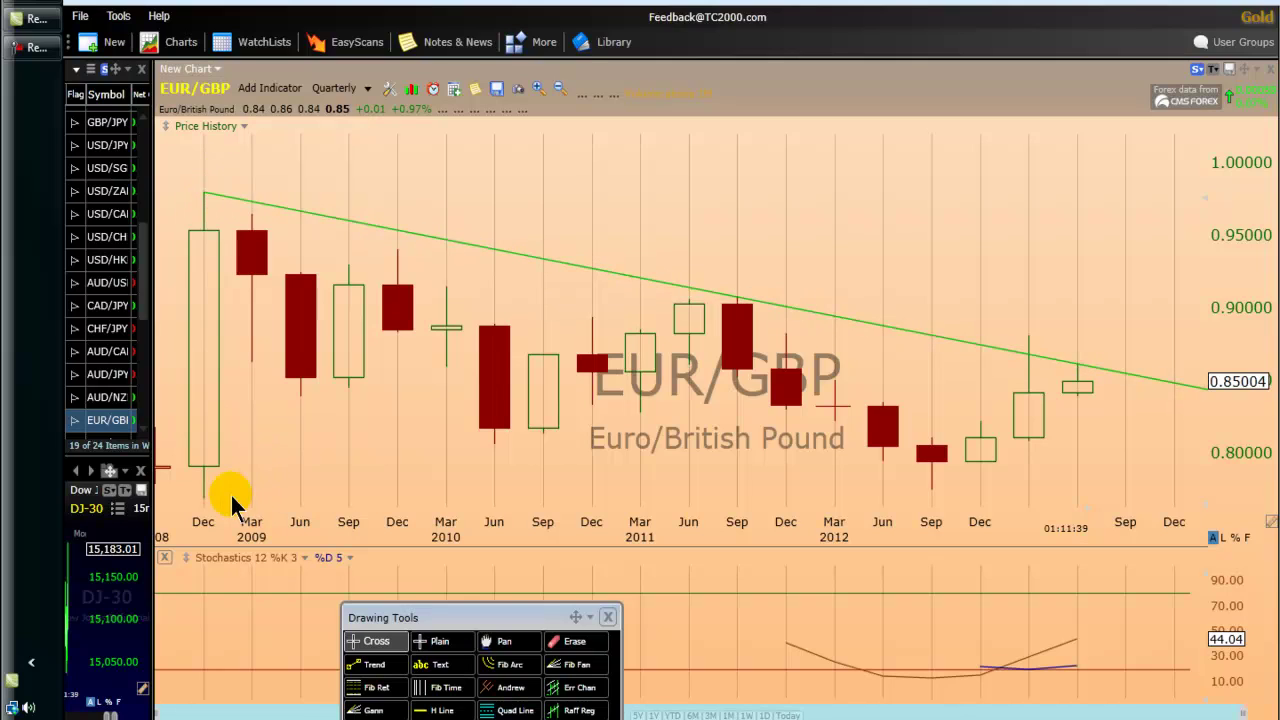
pyautogui.click(362, 667)
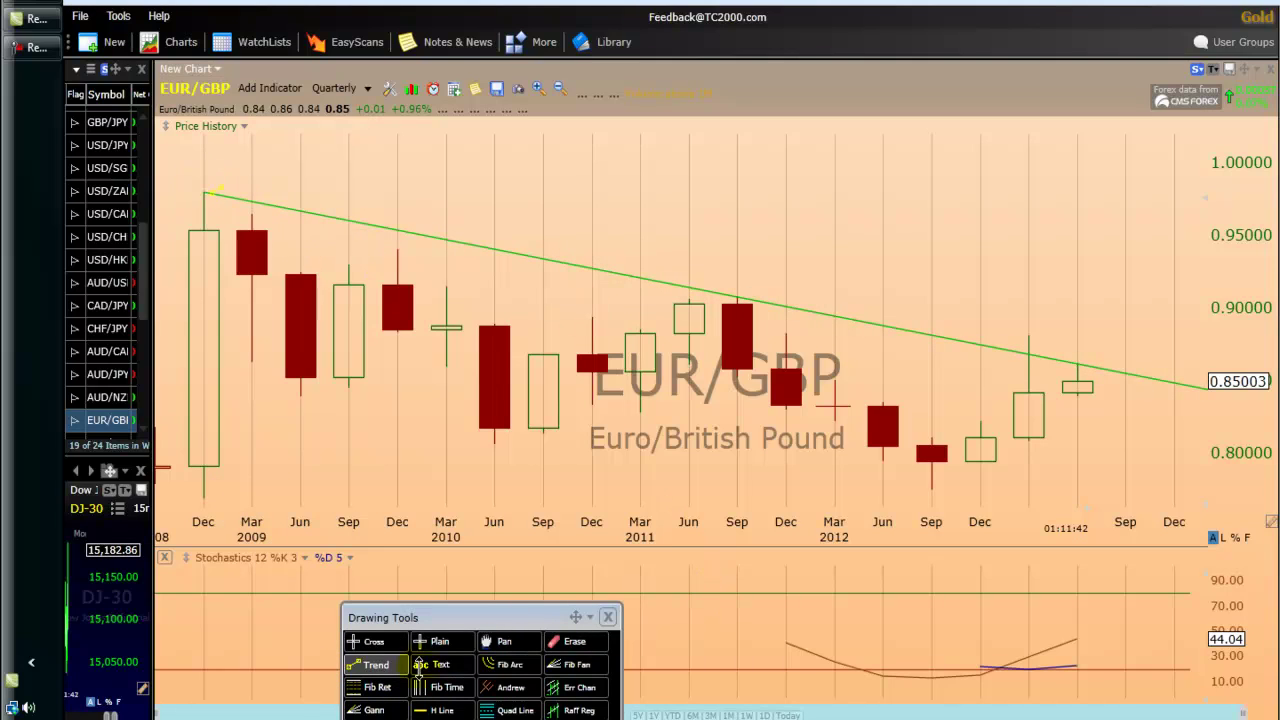
pyautogui.moveTo(447, 617); pyautogui.dragTo(480, 537)
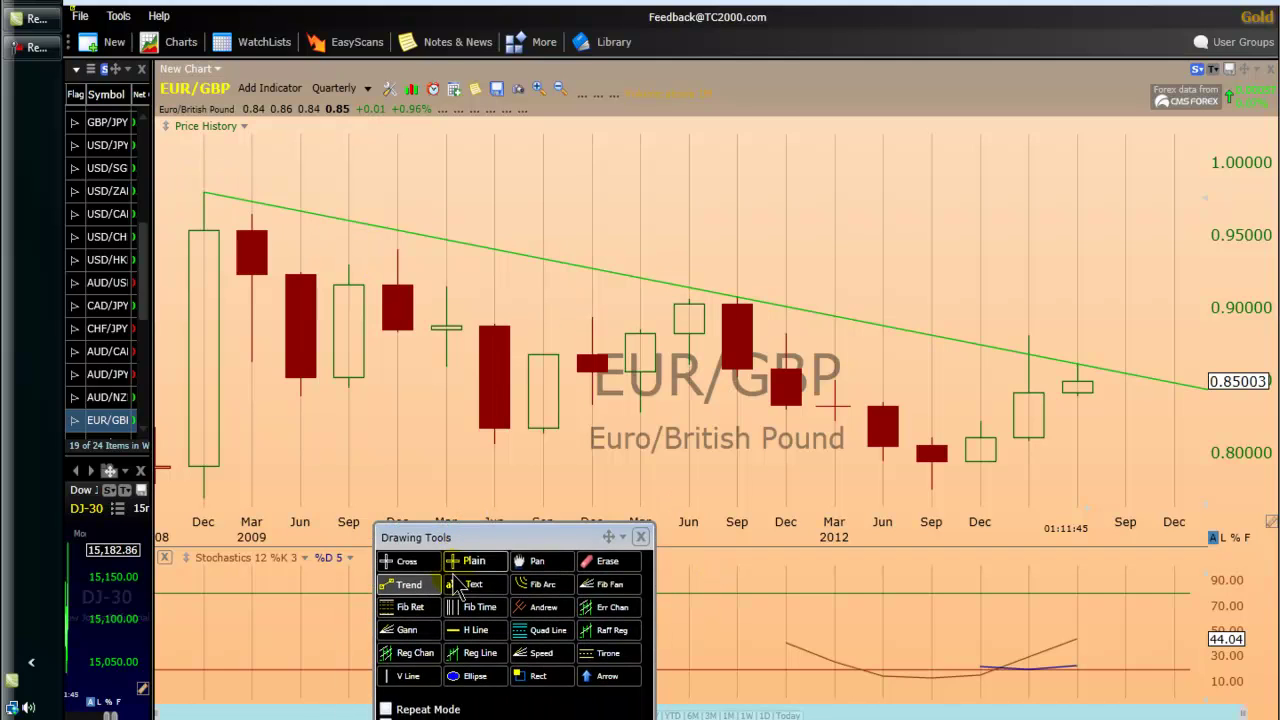
# Draw a green ellipse at the Dec 2008 high and shift it up-left onto the peak
pyautogui.click(476, 676)
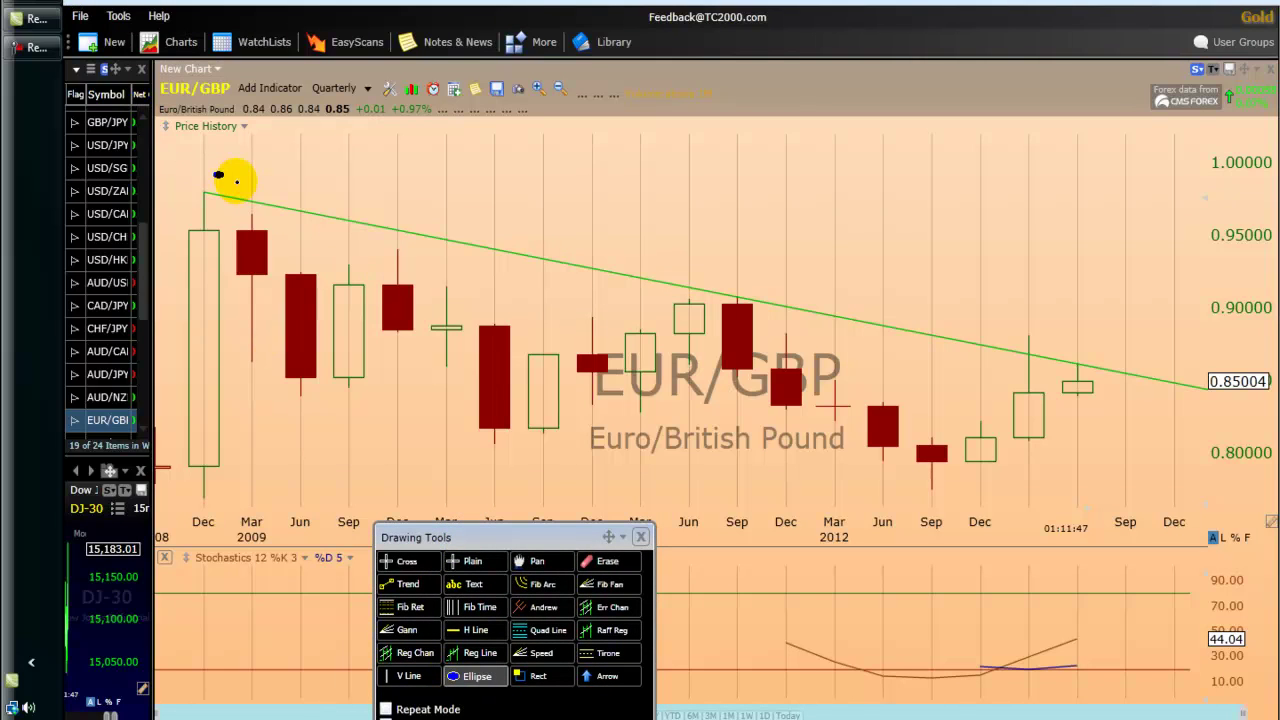
pyautogui.click(200, 193)
pyautogui.moveTo(243, 172)
pyautogui.mouseDown()
pyautogui.moveTo(205, 163)
pyautogui.moveTo(189, 211)
pyautogui.moveTo(280, 177)
pyautogui.moveTo(228, 192)
pyautogui.mouseUp()
pyautogui.rightClick(228, 190)
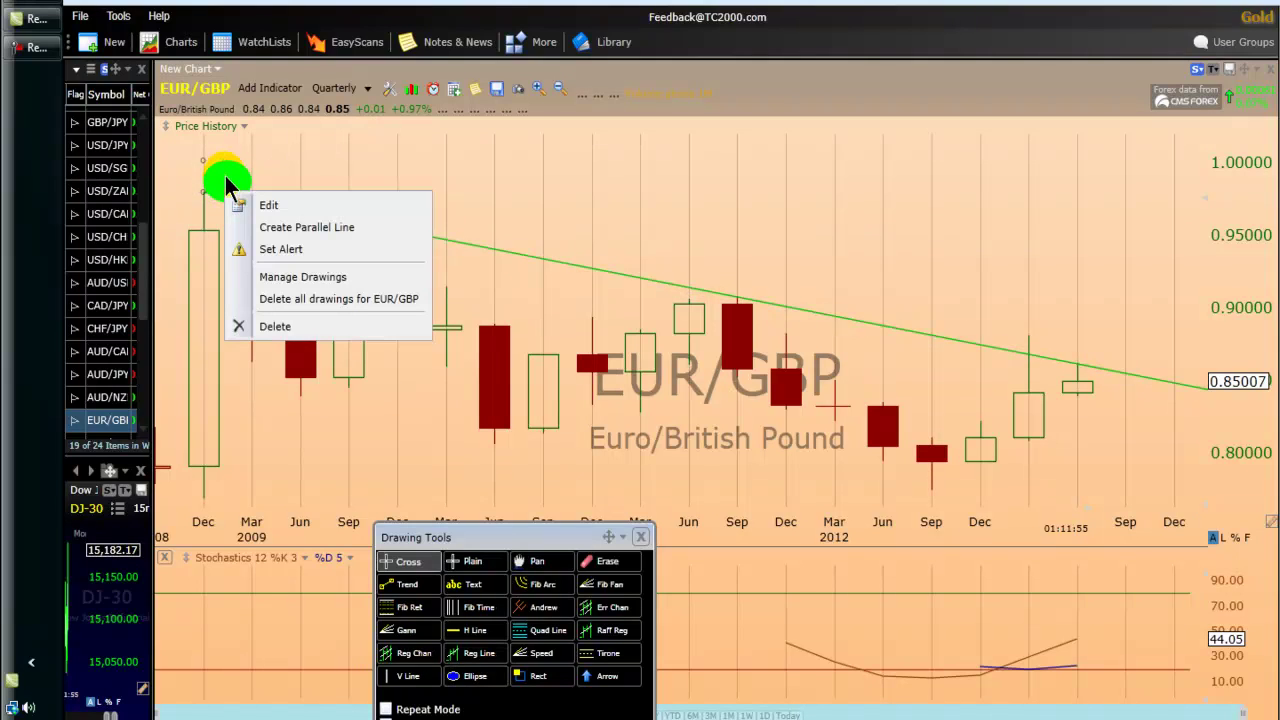
pyautogui.click(229, 180)
pyautogui.rightClick(225, 184)
pyautogui.click(214, 171)
pyautogui.rightClick(223, 174)
pyautogui.click(451, 149)
pyautogui.moveTo(226, 186)
pyautogui.mouseDown()
pyautogui.moveTo(198, 163)
pyautogui.moveTo(225, 174)
pyautogui.moveTo(180, 170)
pyautogui.moveTo(206, 163)
pyautogui.moveTo(171, 181)
pyautogui.mouseUp()
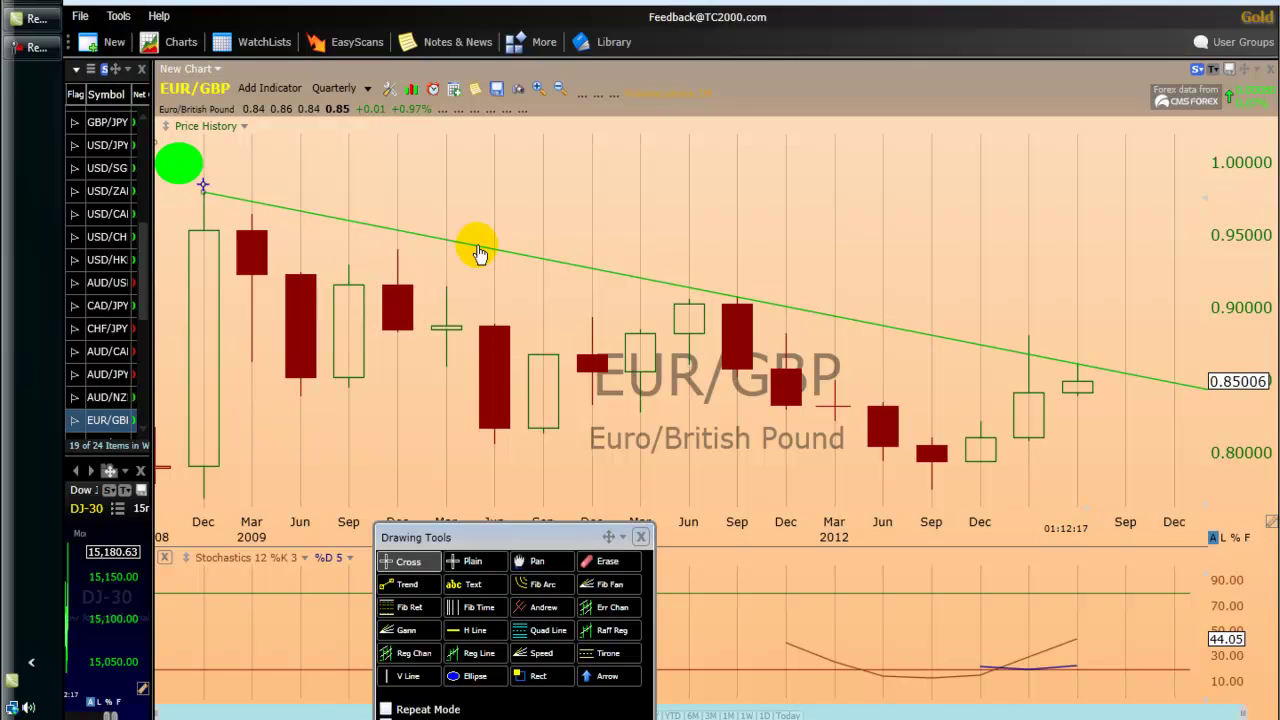
# Draw a second green ellipse above the Sep 2011 peak where price touches the downtrend line
pyautogui.click(734, 291)
pyautogui.click(498, 545)
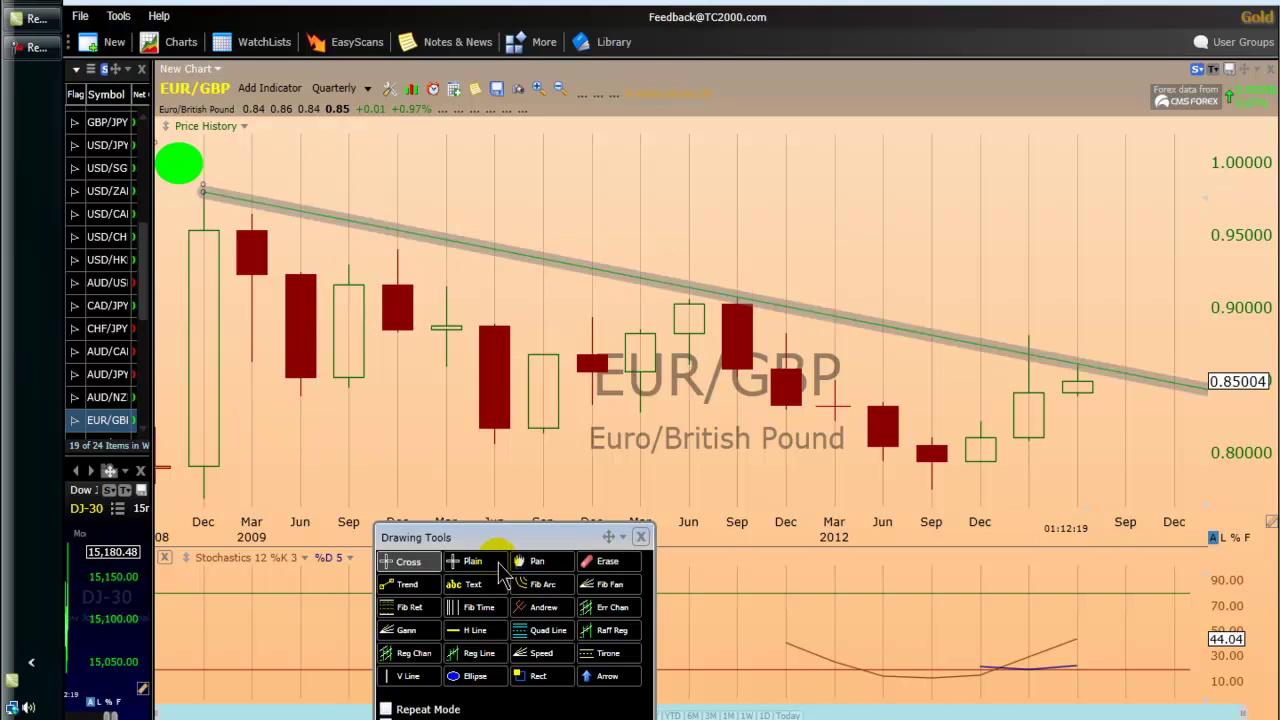
pyautogui.click(455, 677)
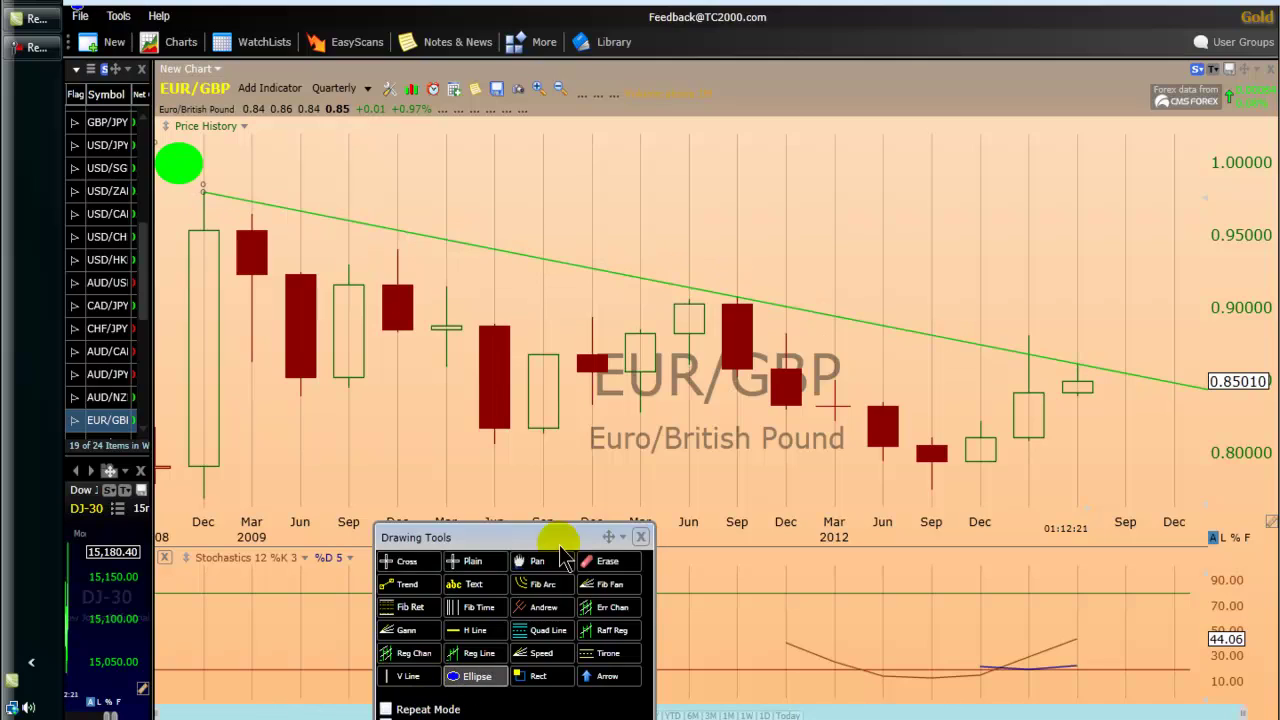
pyautogui.click(763, 250)
pyautogui.moveTo(720, 291)
pyautogui.mouseDown()
pyautogui.moveTo(751, 271)
pyautogui.moveTo(686, 286)
pyautogui.moveTo(700, 297)
pyautogui.moveTo(768, 264)
pyautogui.mouseUp()
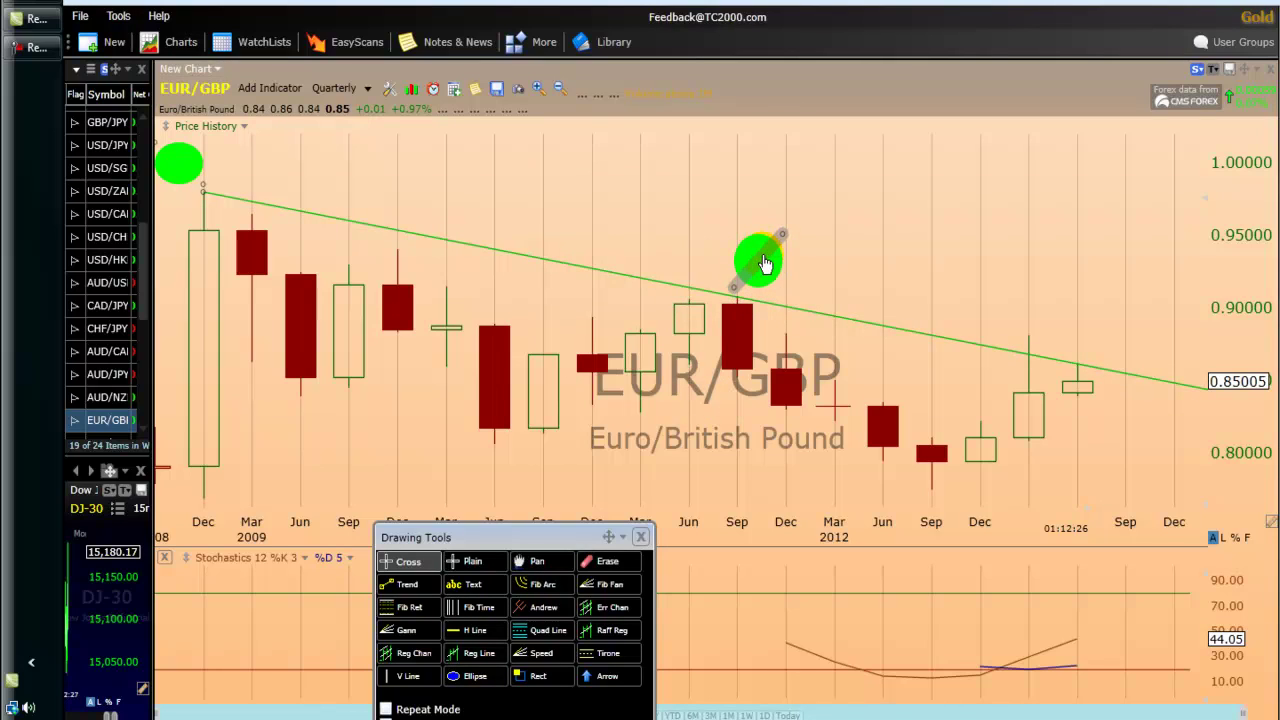
pyautogui.click(736, 300)
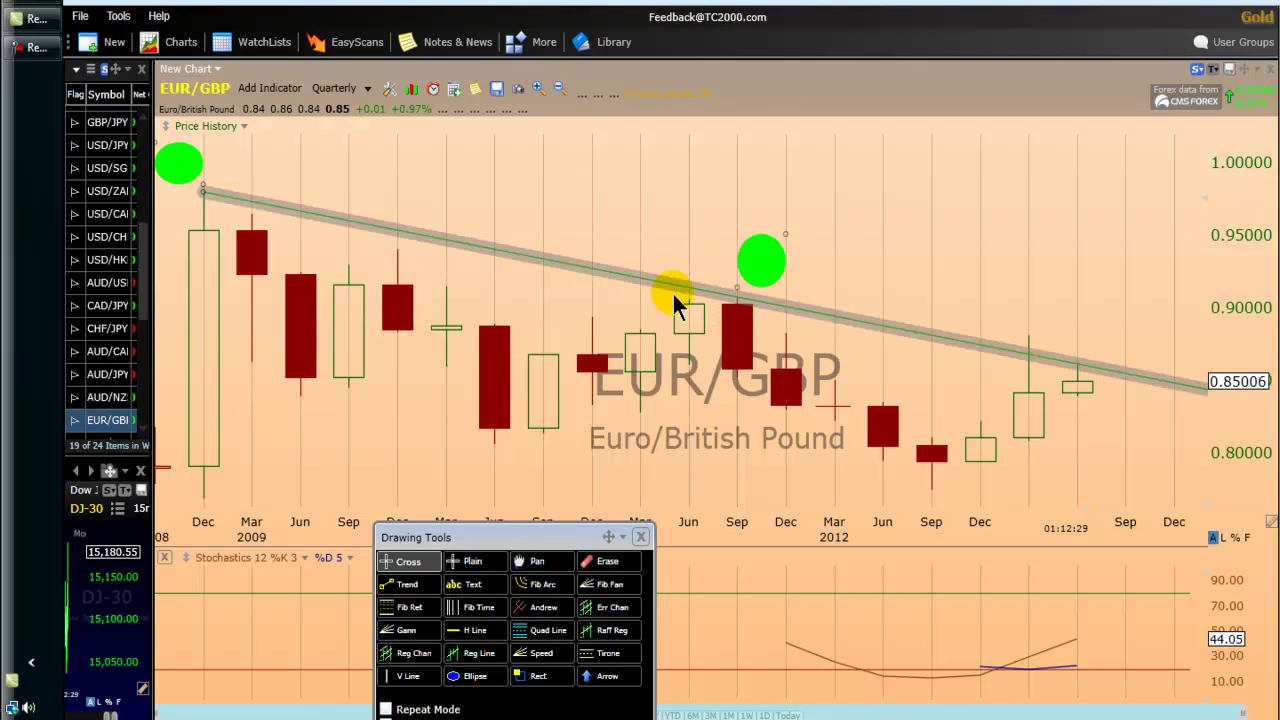
pyautogui.click(190, 192)
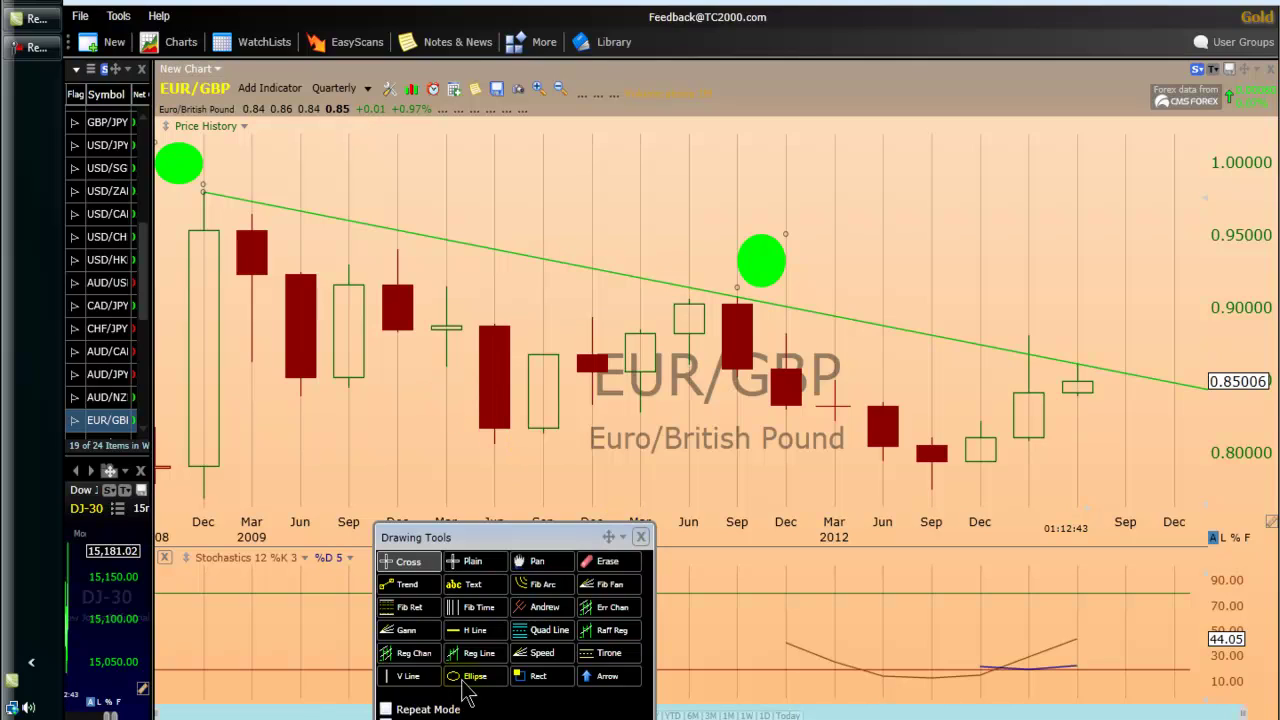
# Draw a blue line from the Jun 2010 low down to Sep 2011 and heighten the price pane
pyautogui.click(384, 589)
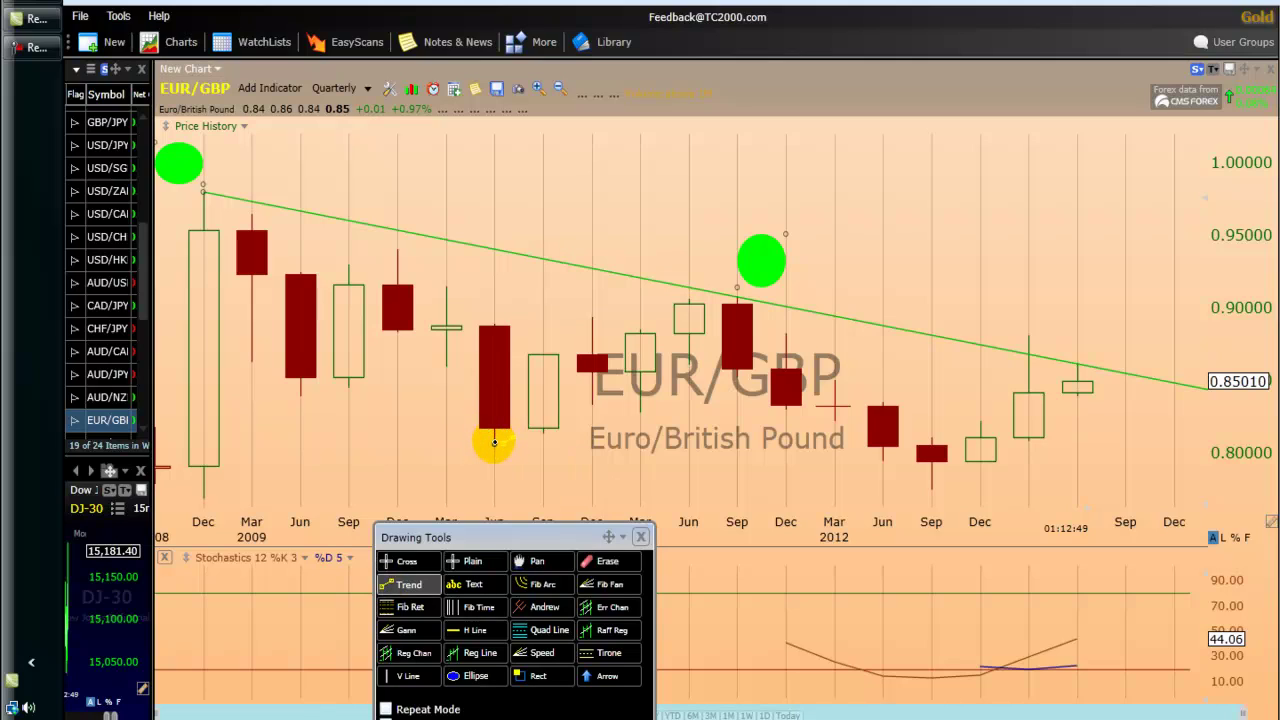
pyautogui.moveTo(494, 441)
pyautogui.mouseDown()
pyautogui.moveTo(786, 583)
pyautogui.moveTo(980, 630)
pyautogui.moveTo(874, 700)
pyautogui.moveTo(694, 686)
pyautogui.moveTo(729, 705)
pyautogui.mouseUp()
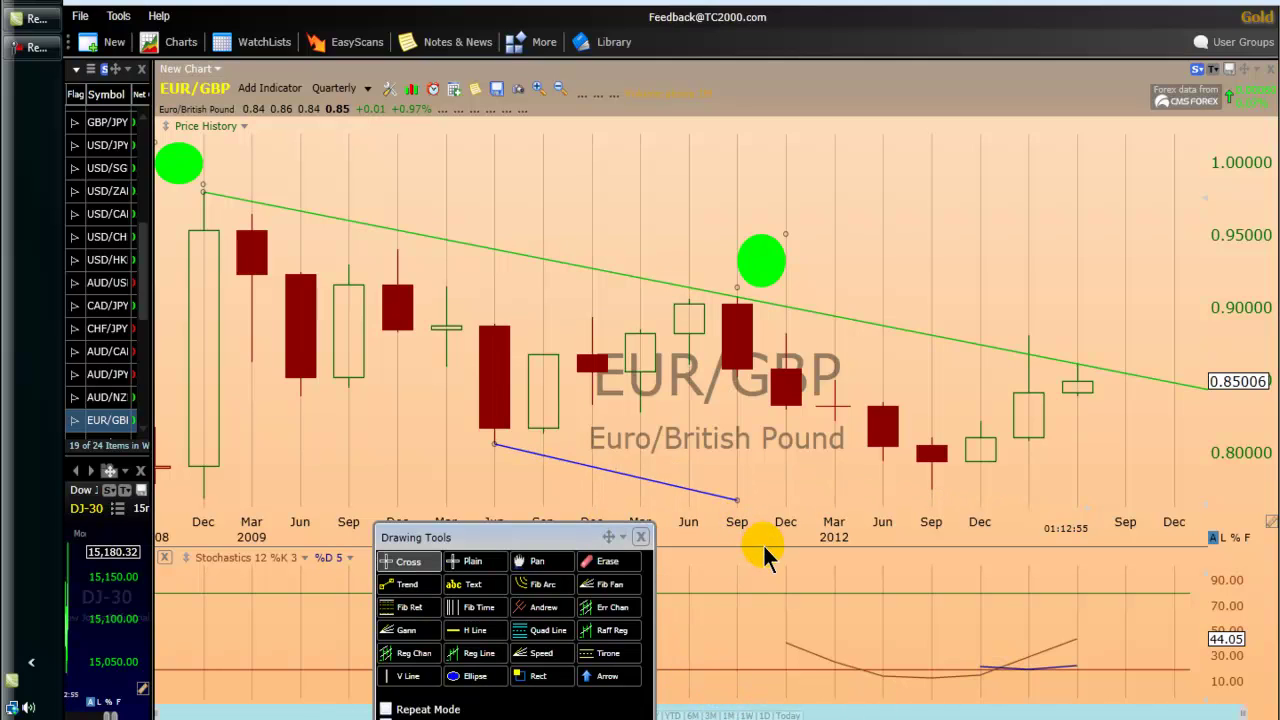
pyautogui.moveTo(765, 544); pyautogui.dragTo(763, 603)
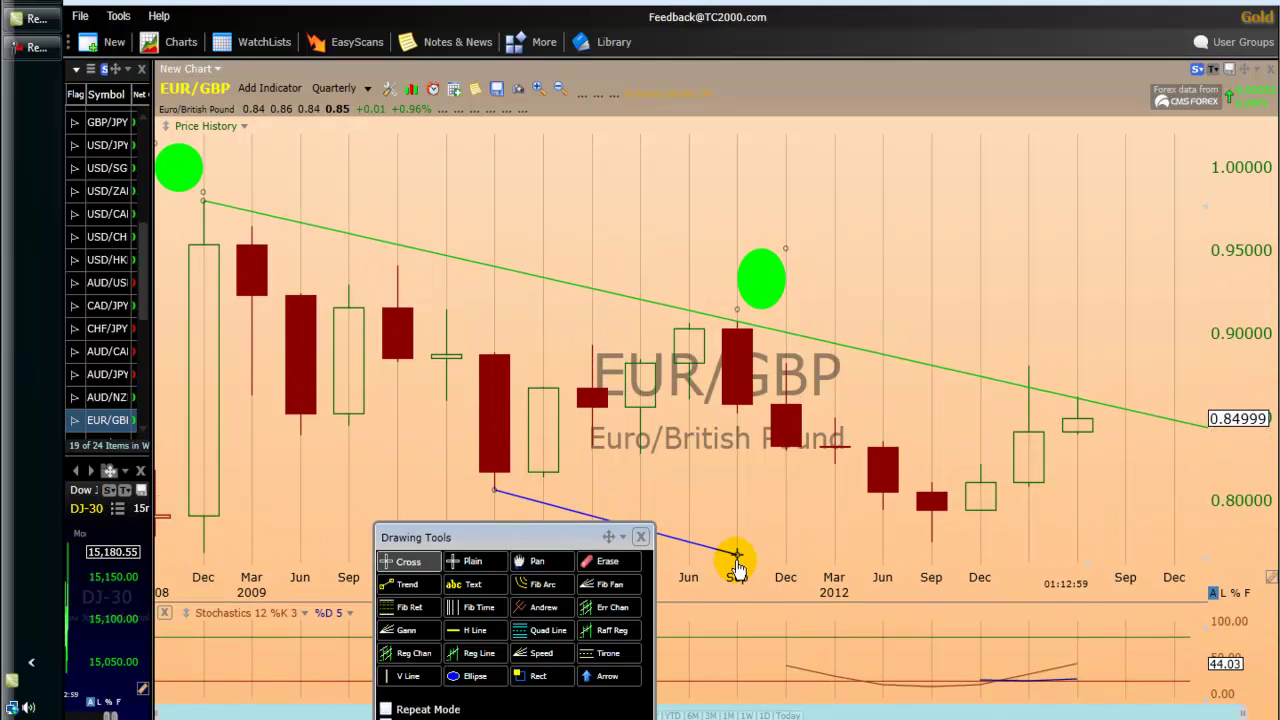
# Recolor the lower trend line green and drag its left end back toward the chart's start
pyautogui.rightClick(549, 514)
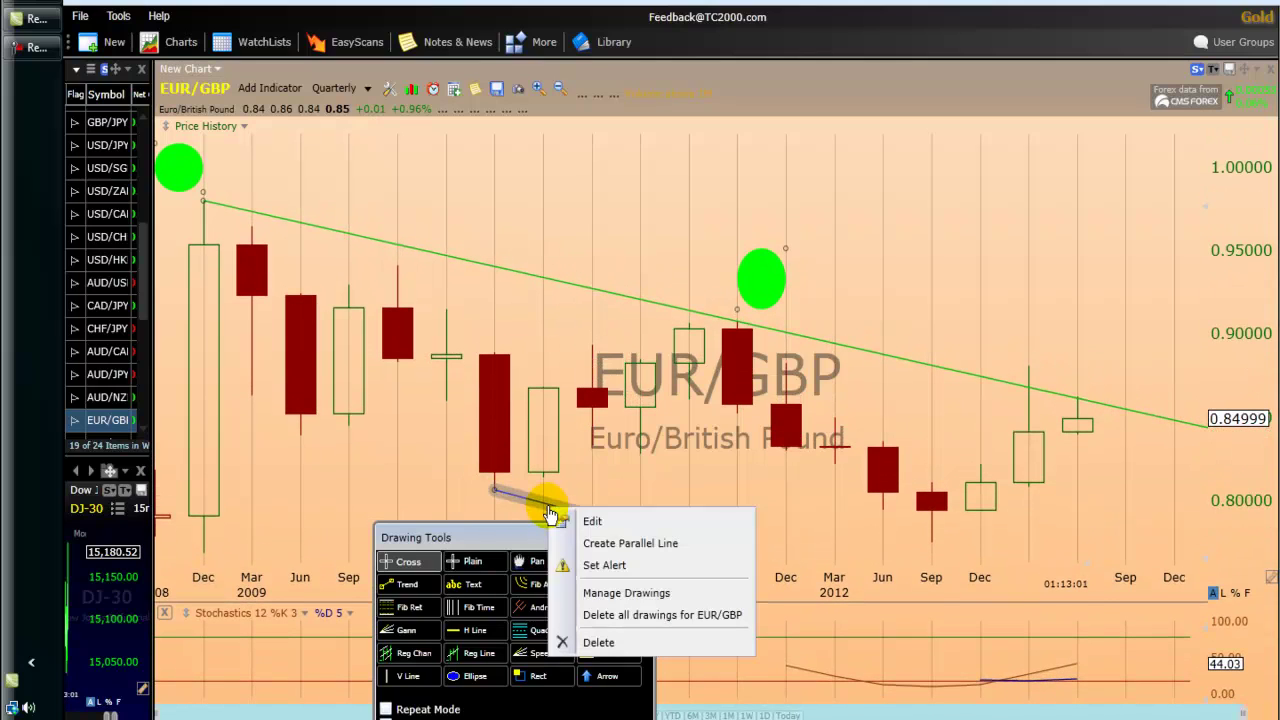
pyautogui.click(590, 521)
pyautogui.click(762, 572)
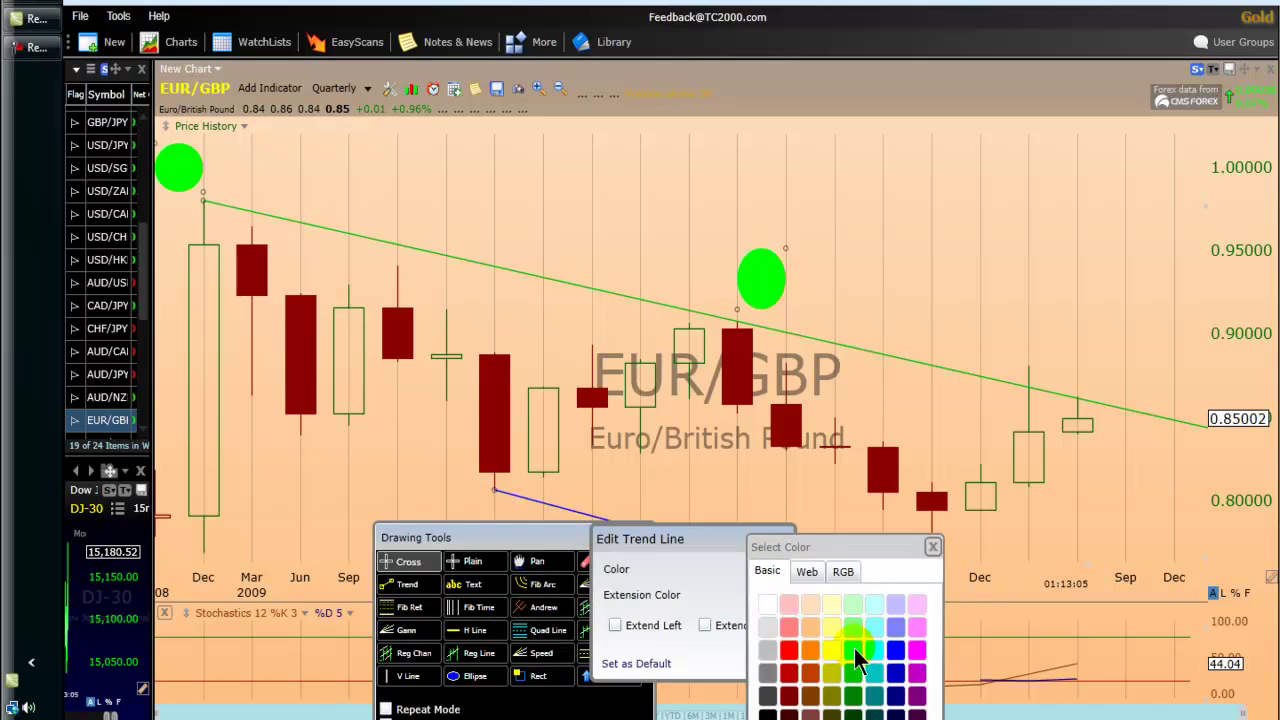
pyautogui.click(854, 648)
pyautogui.click(774, 654)
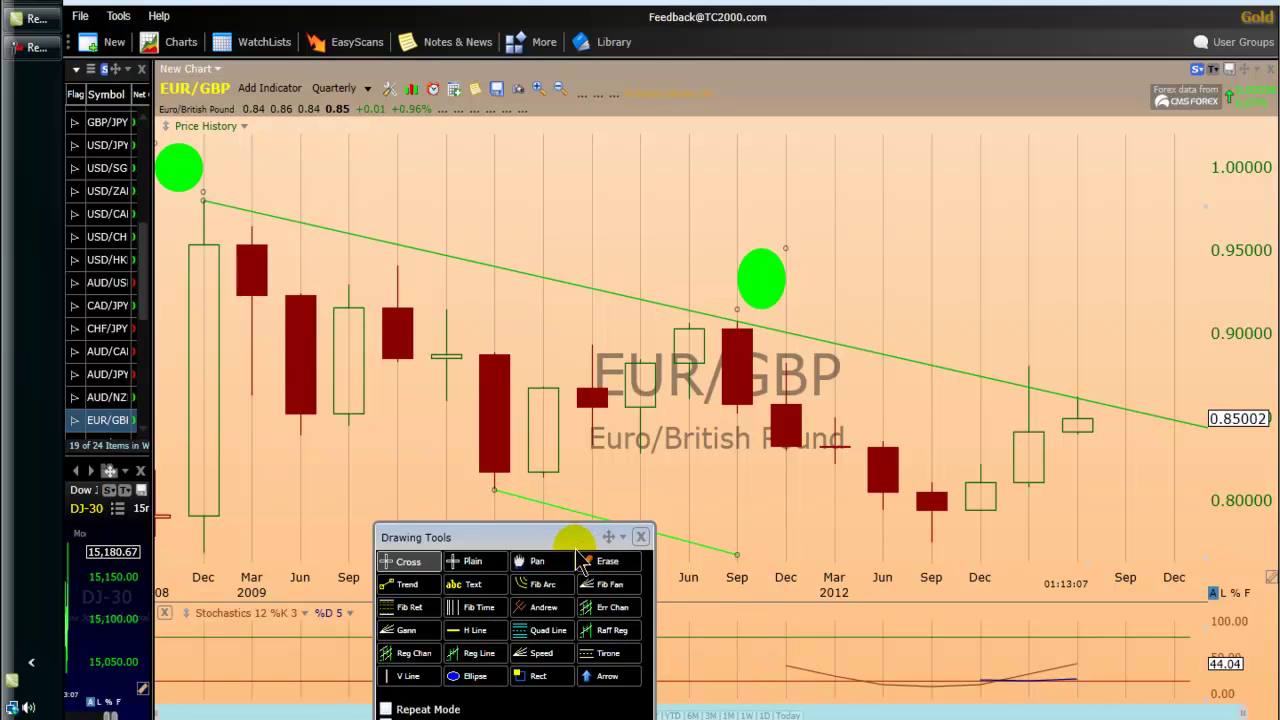
pyautogui.moveTo(576, 538); pyautogui.dragTo(331, 573)
pyautogui.moveTo(497, 497); pyautogui.dragTo(156, 421)
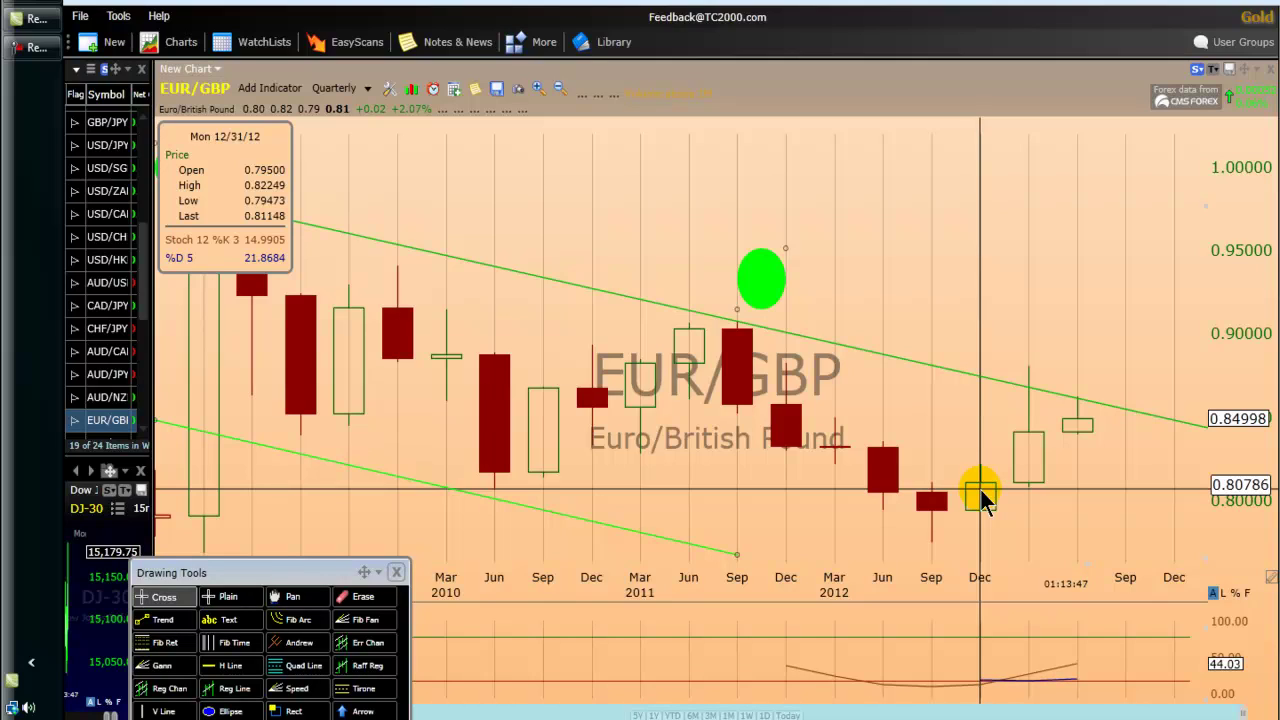
pyautogui.click(1086, 410)
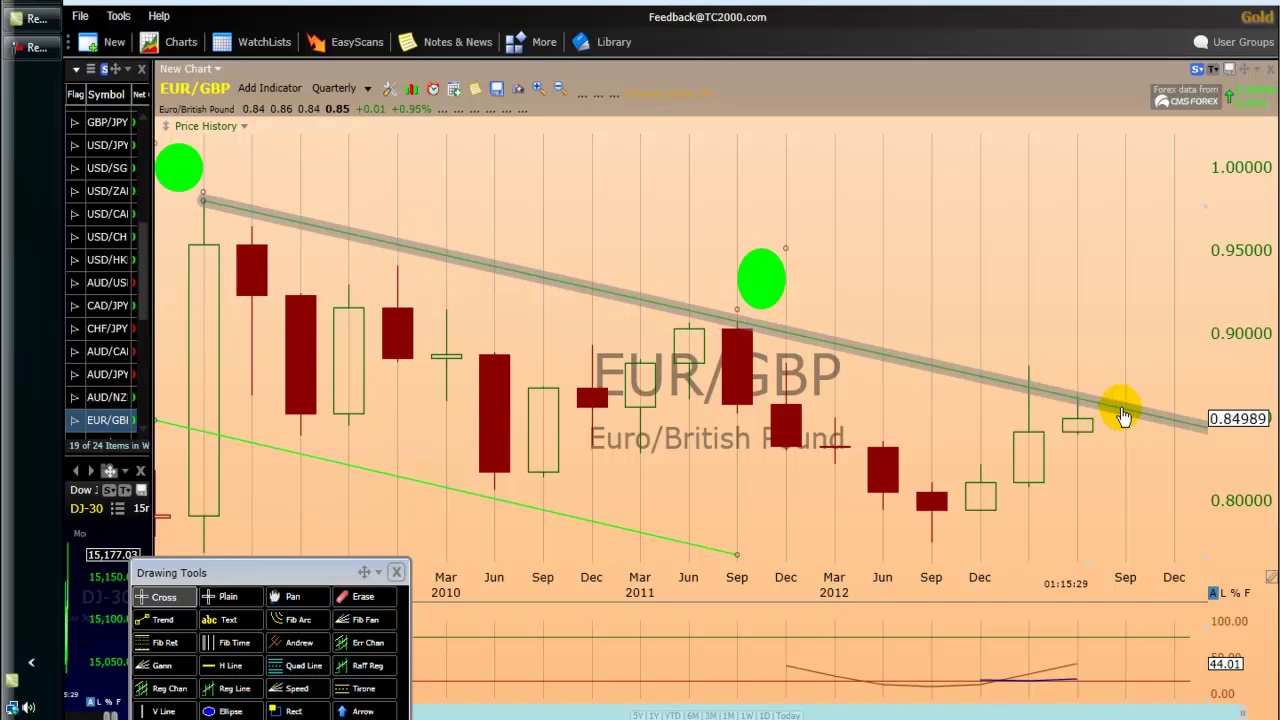
# Place a red horizontal line at 0.88 and change the chart timeframe to Daily
pyautogui.click(1074, 400)
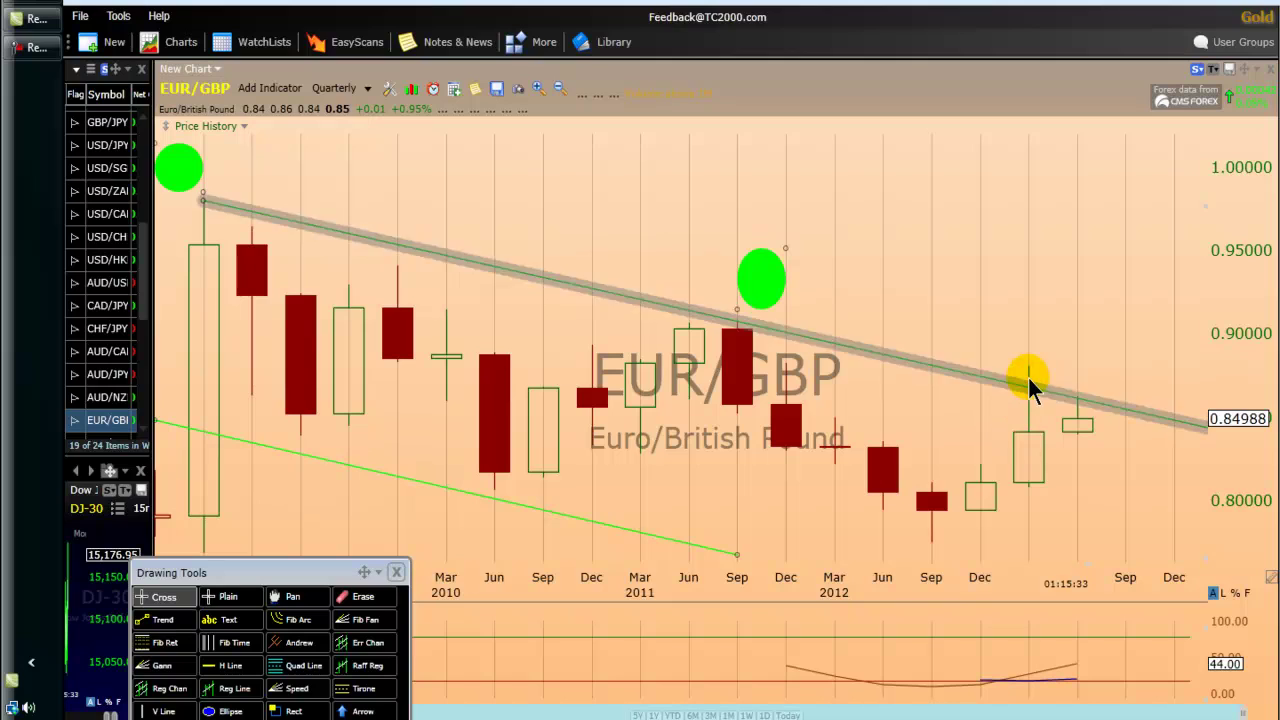
pyautogui.click(228, 665)
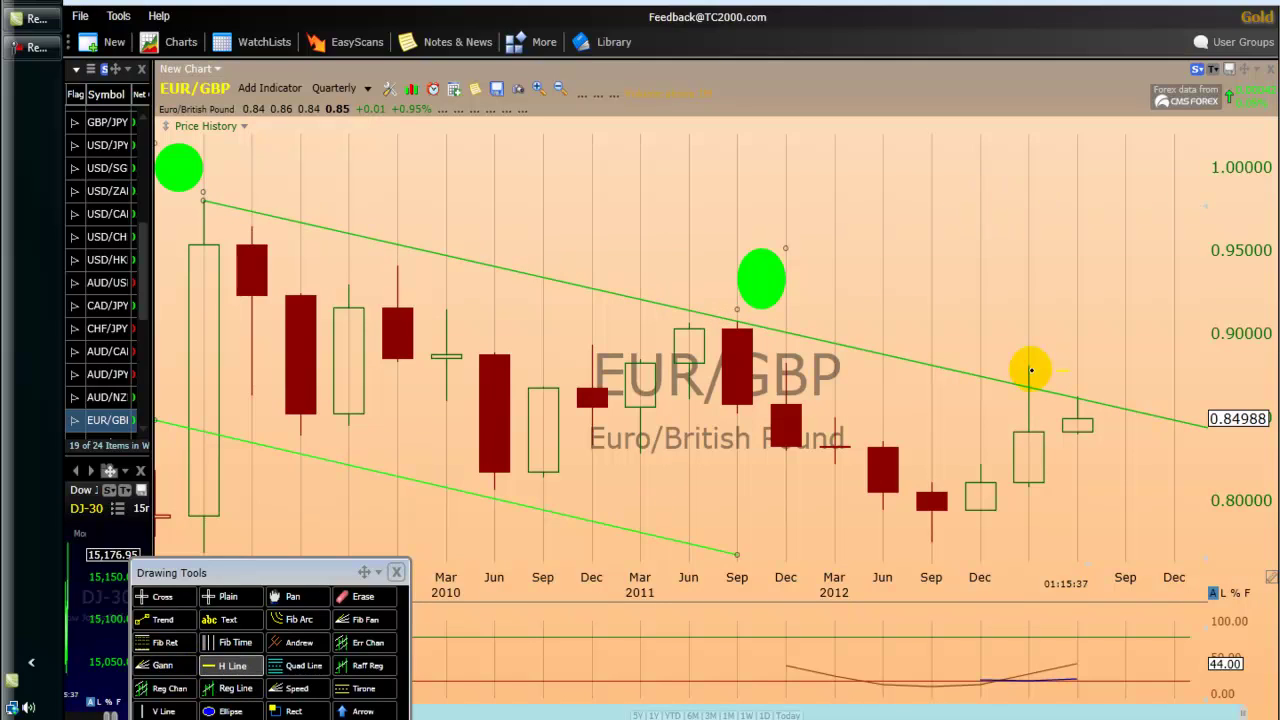
pyautogui.click(1014, 366)
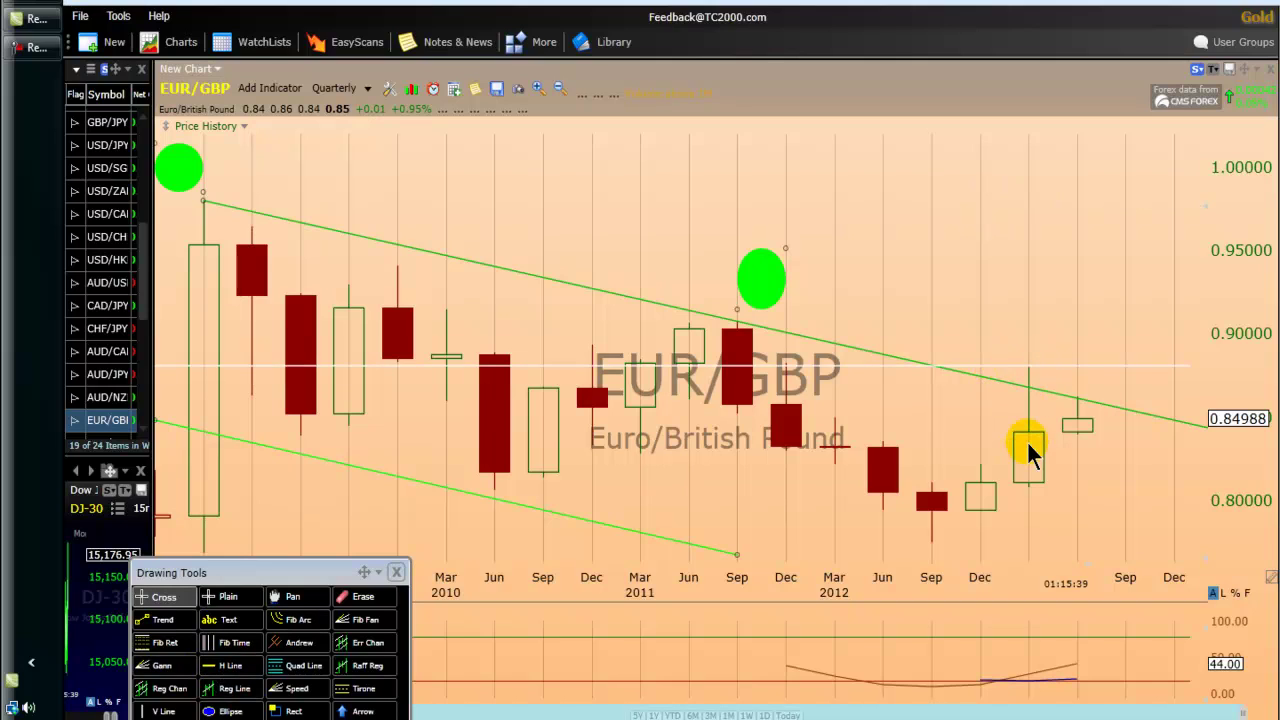
pyautogui.rightClick(876, 376)
pyautogui.click(938, 405)
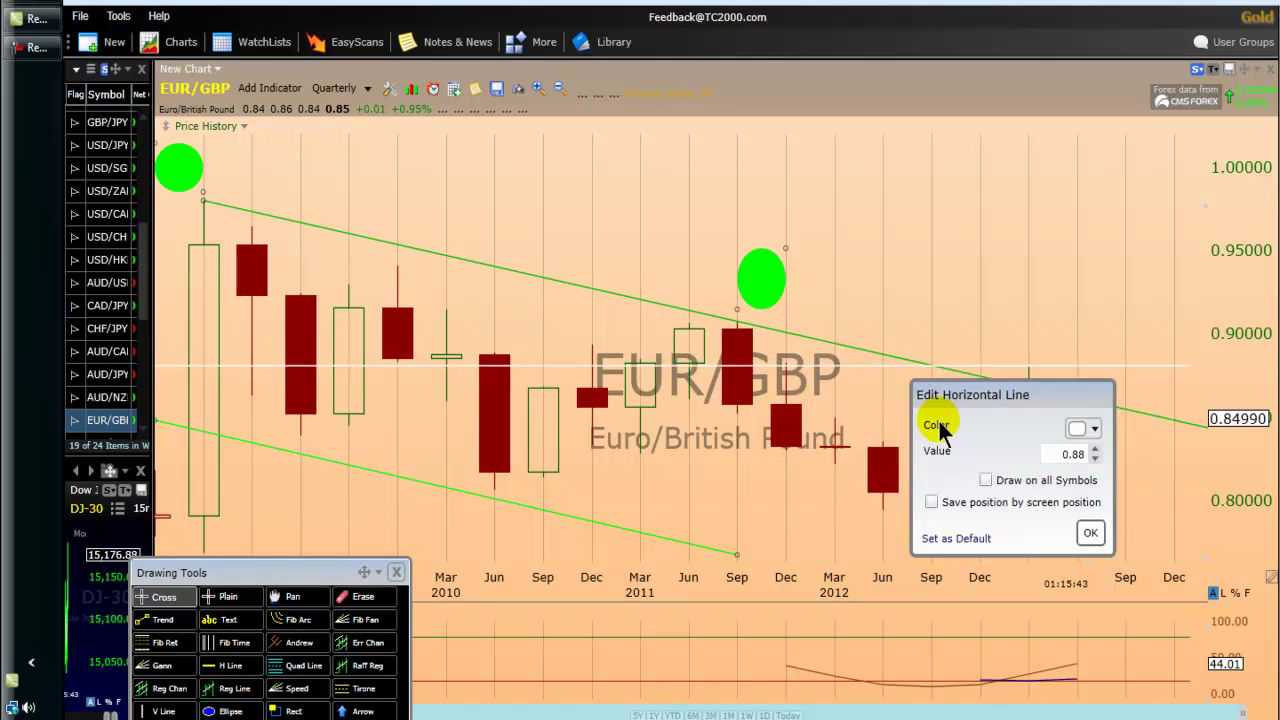
pyautogui.click(1078, 430)
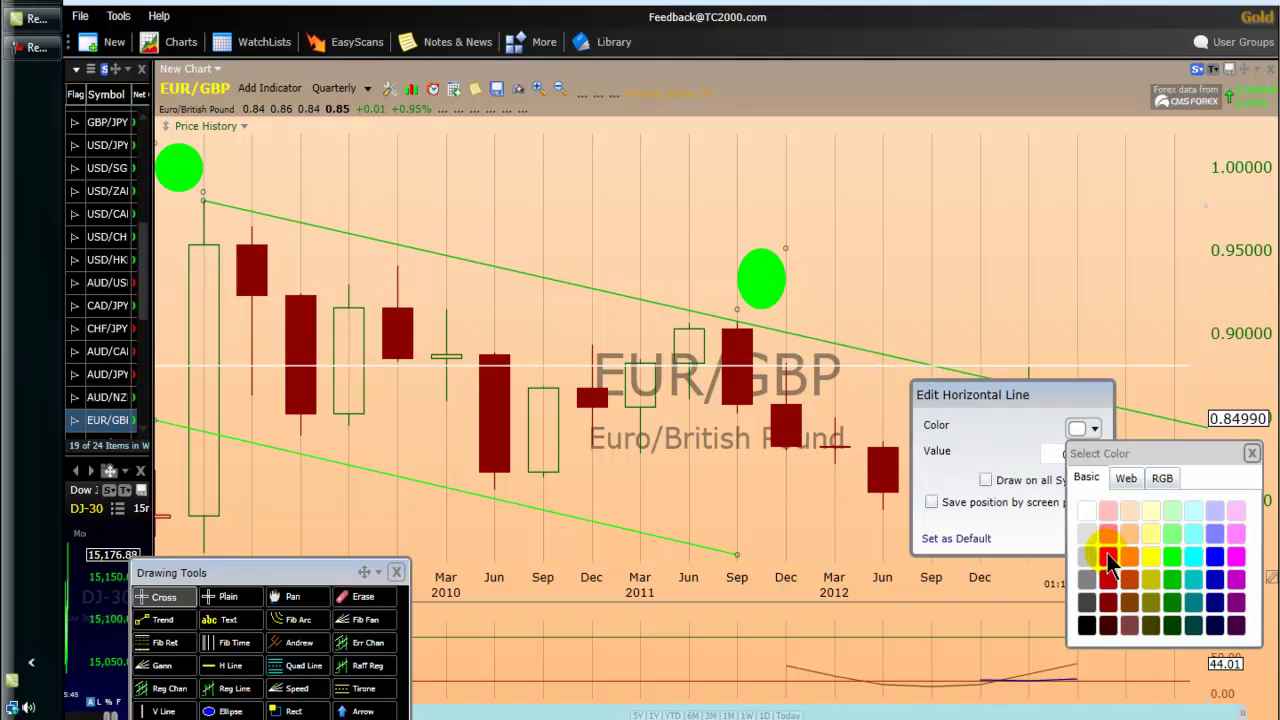
pyautogui.click(1107, 553)
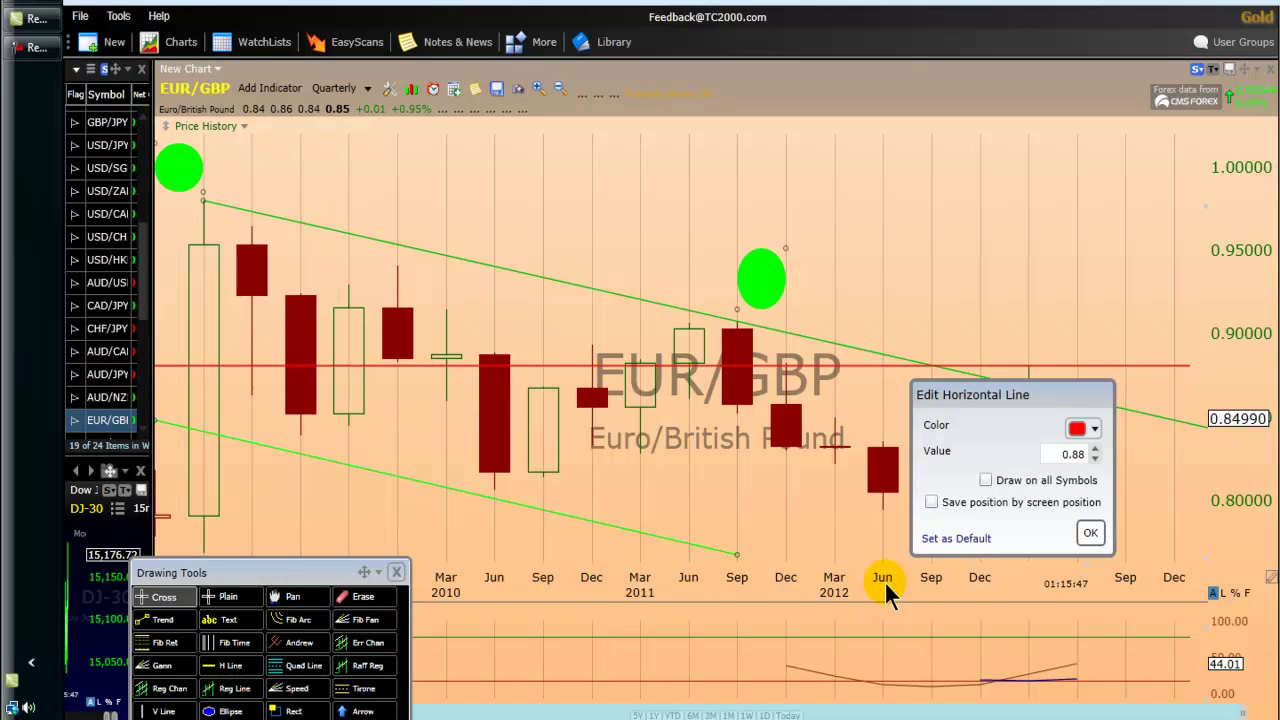
pyautogui.click(1088, 534)
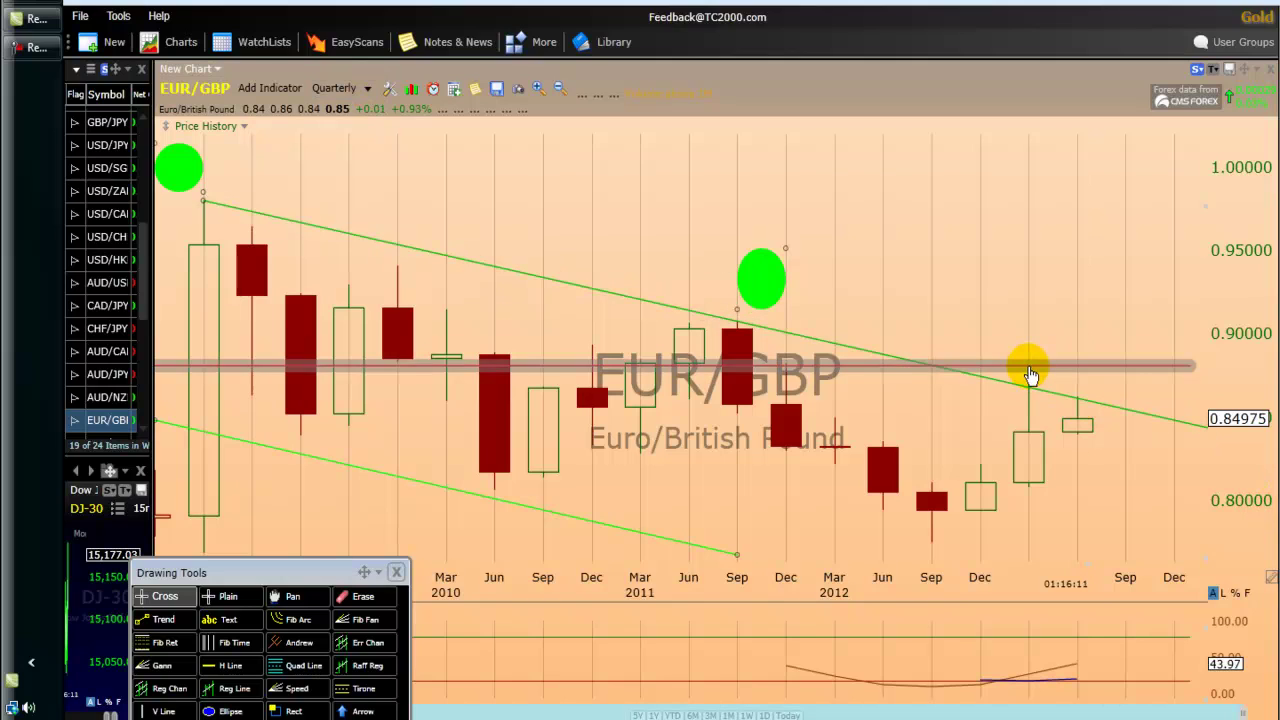
pyautogui.click(368, 89)
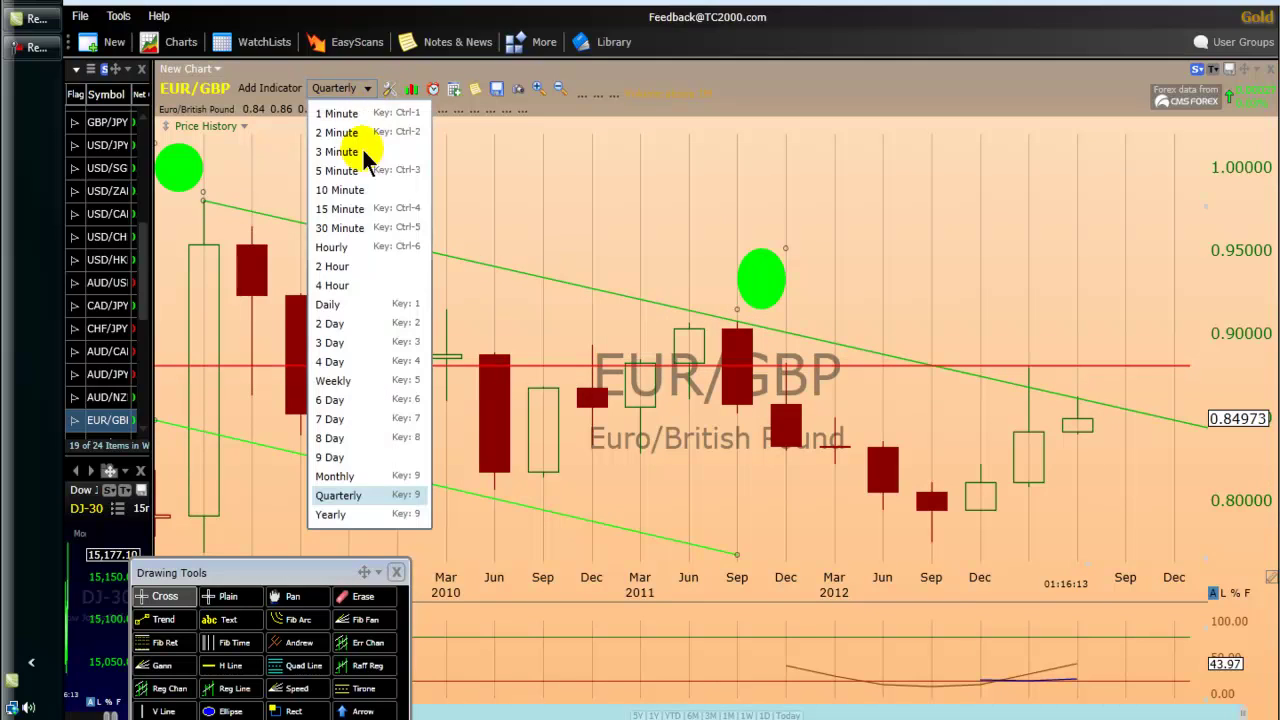
pyautogui.click(333, 304)
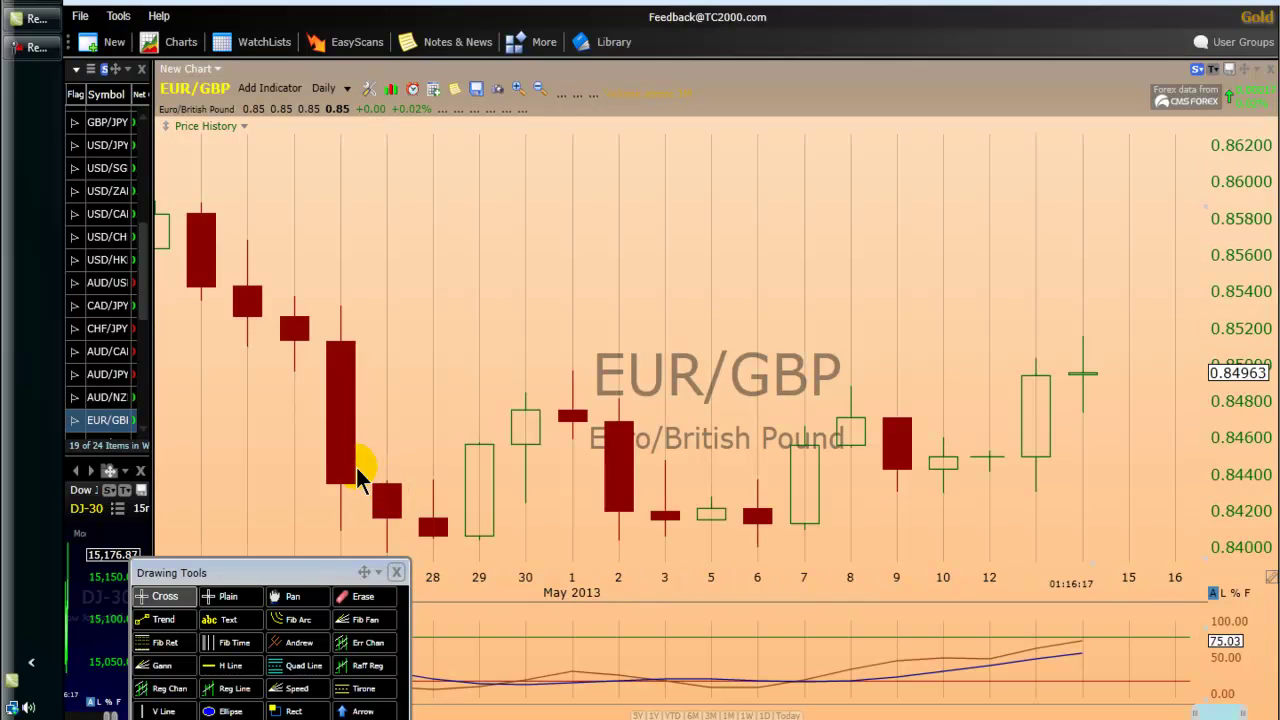
# Zoom the daily chart out to show roughly September 2012 through May 2013
pyautogui.scroll(-5, 307, 457)
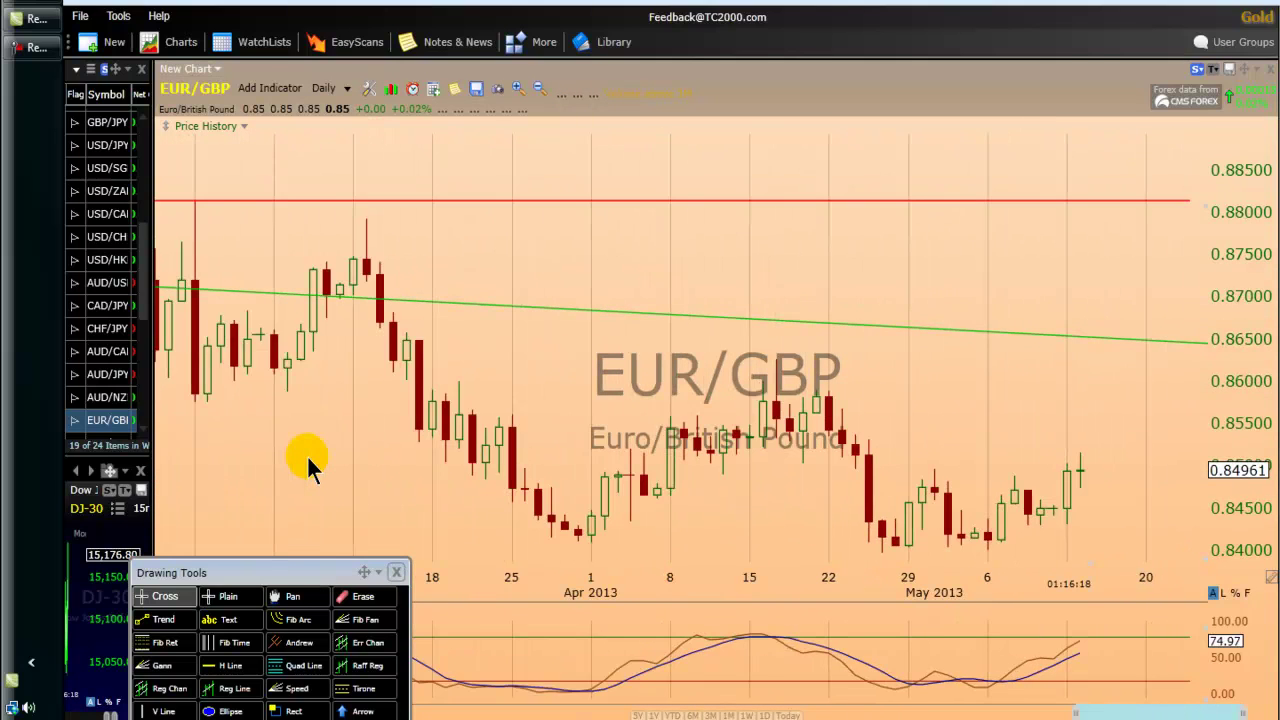
pyautogui.scroll(-2, 299, 466)
pyautogui.scroll(-6, 300, 463)
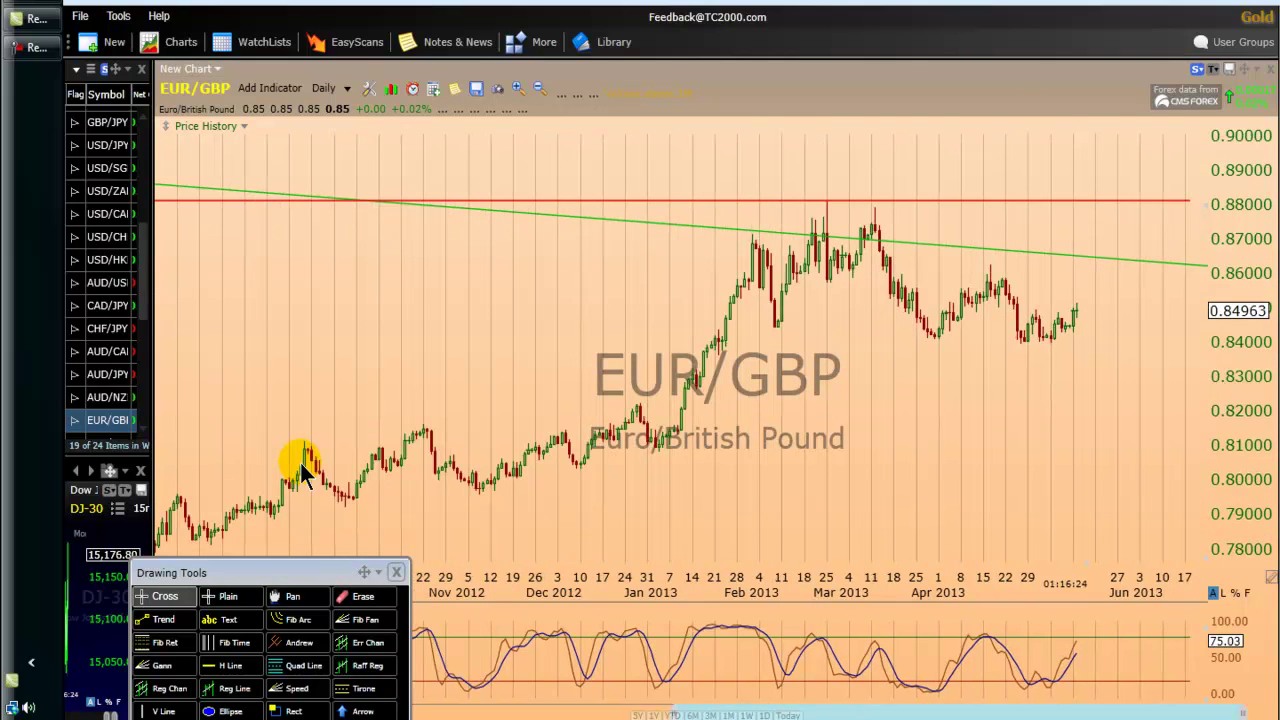
pyautogui.scroll(-1, 300, 463)
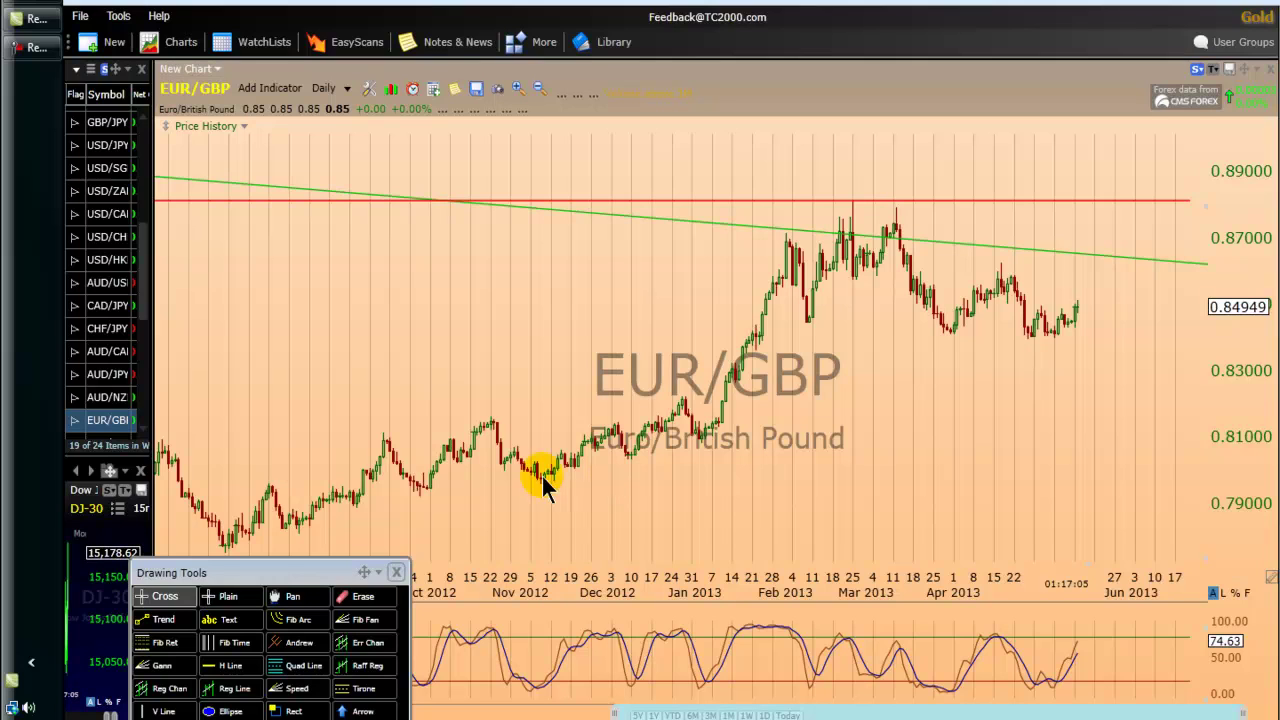
pyautogui.scroll(-2, 523, 451)
pyautogui.scroll(-2, 501, 548)
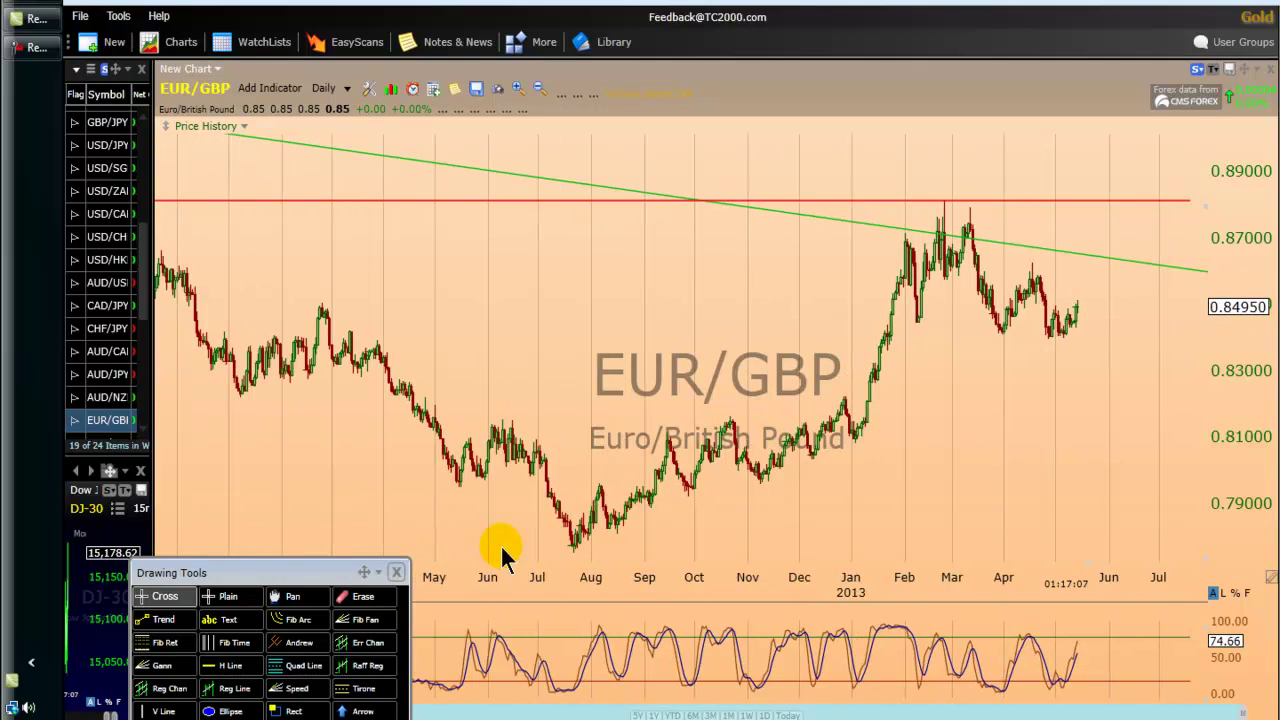
pyautogui.scroll(1, 500, 494)
pyautogui.scroll(1, 500, 494)
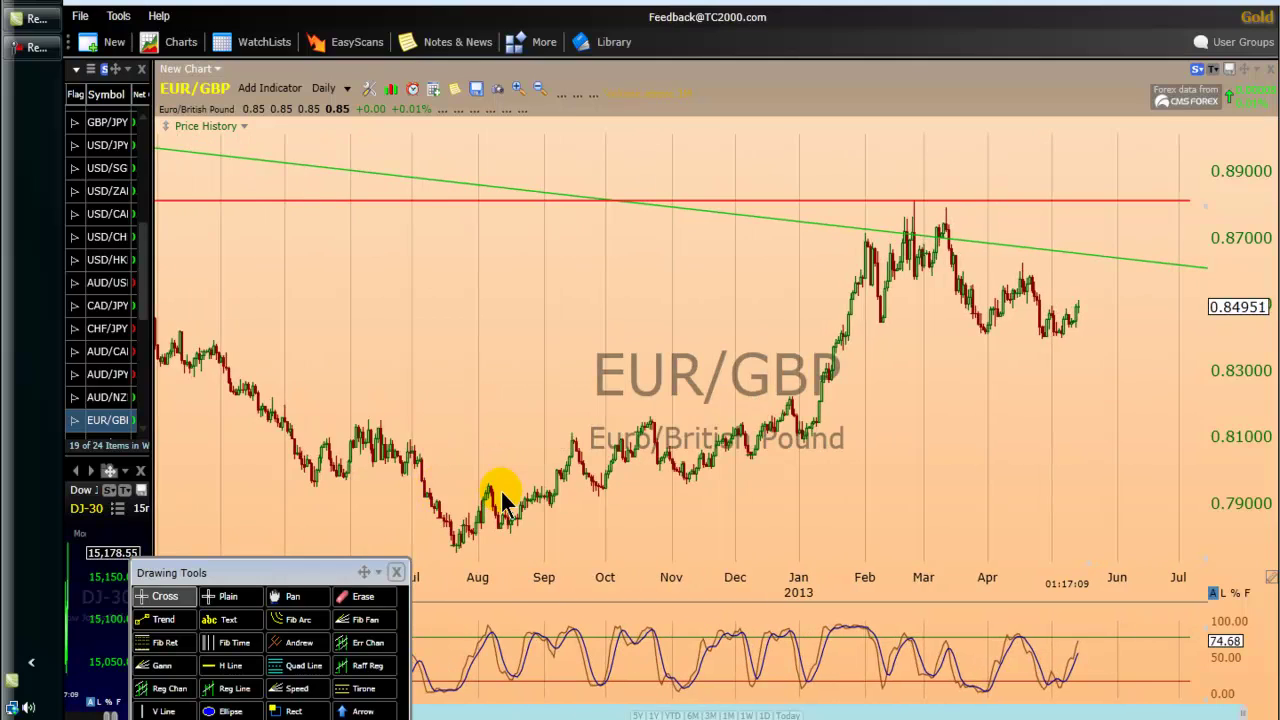
pyautogui.scroll(1, 495, 500)
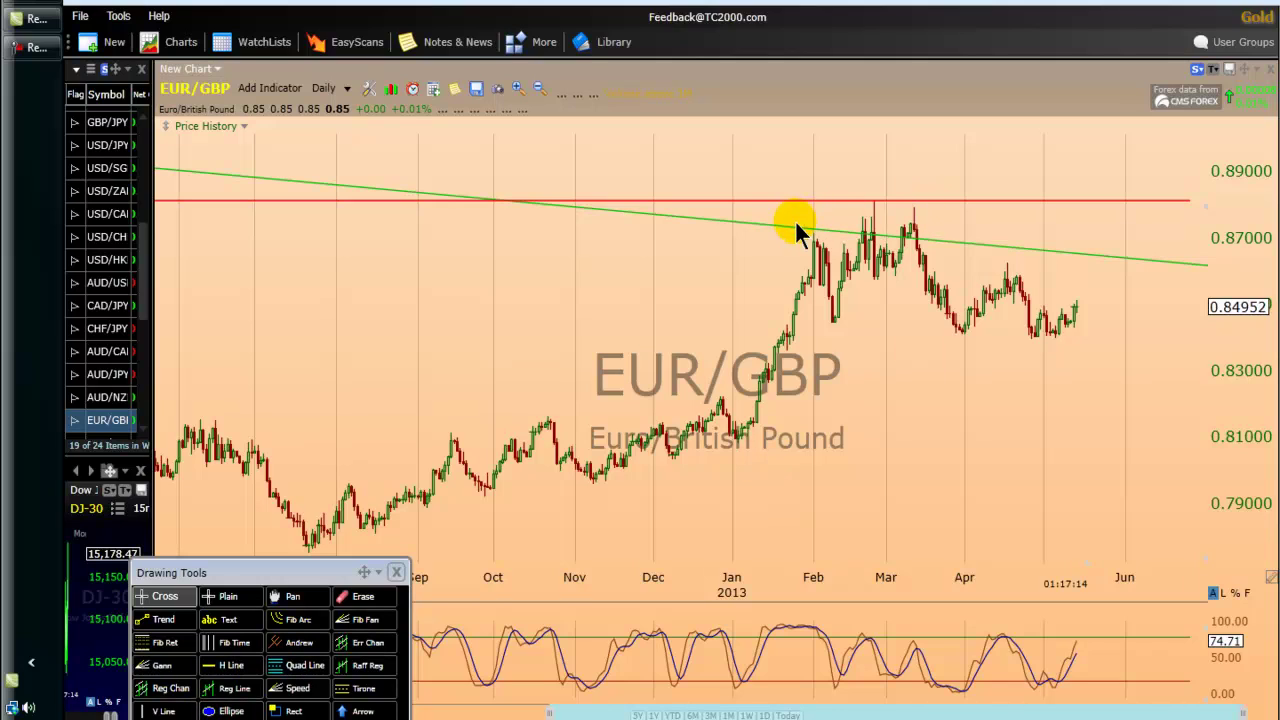
# Circle the early-February, late-February and March 2013 peaks with three green ellipses
pyautogui.click(912, 243)
pyautogui.click(914, 245)
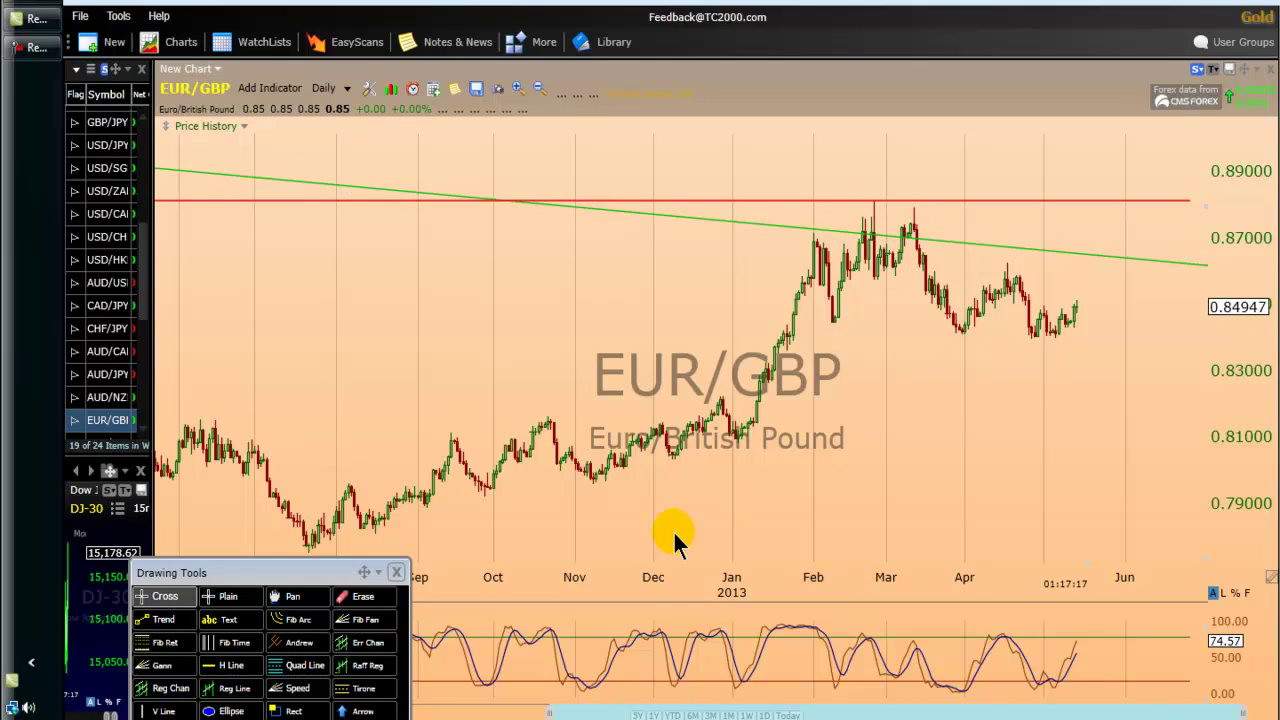
pyautogui.click(858, 236)
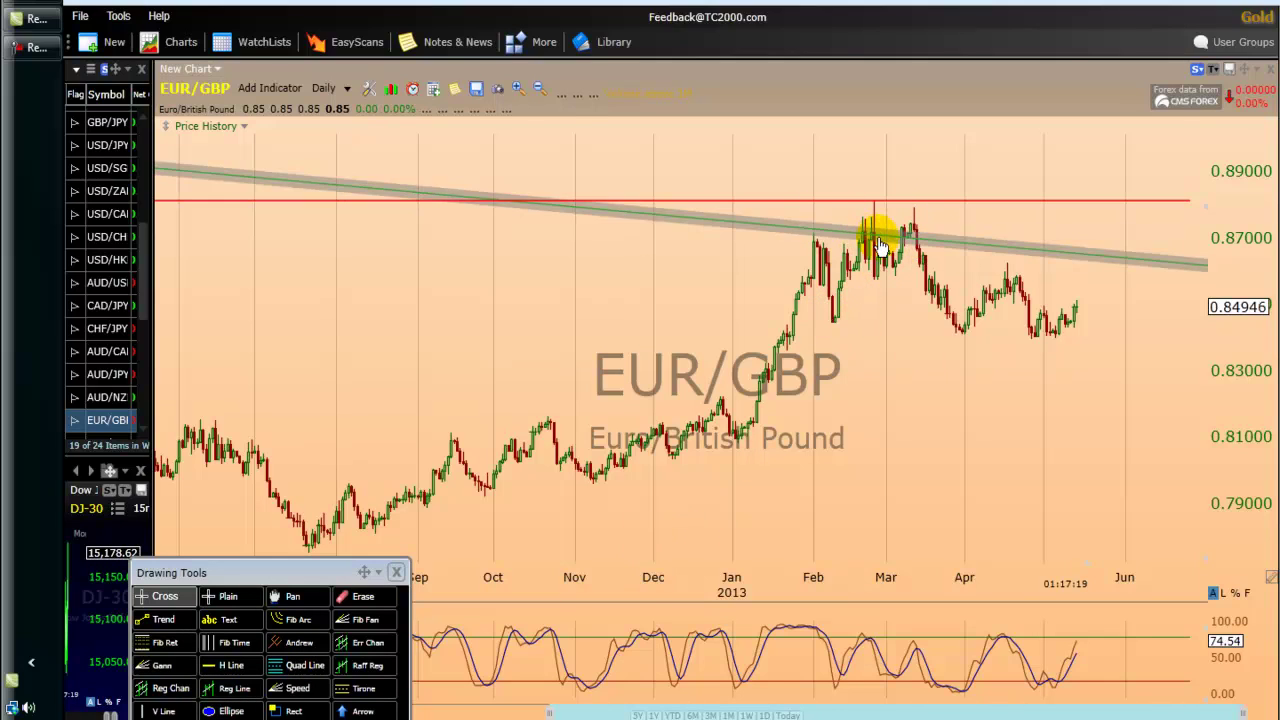
pyautogui.click(930, 252)
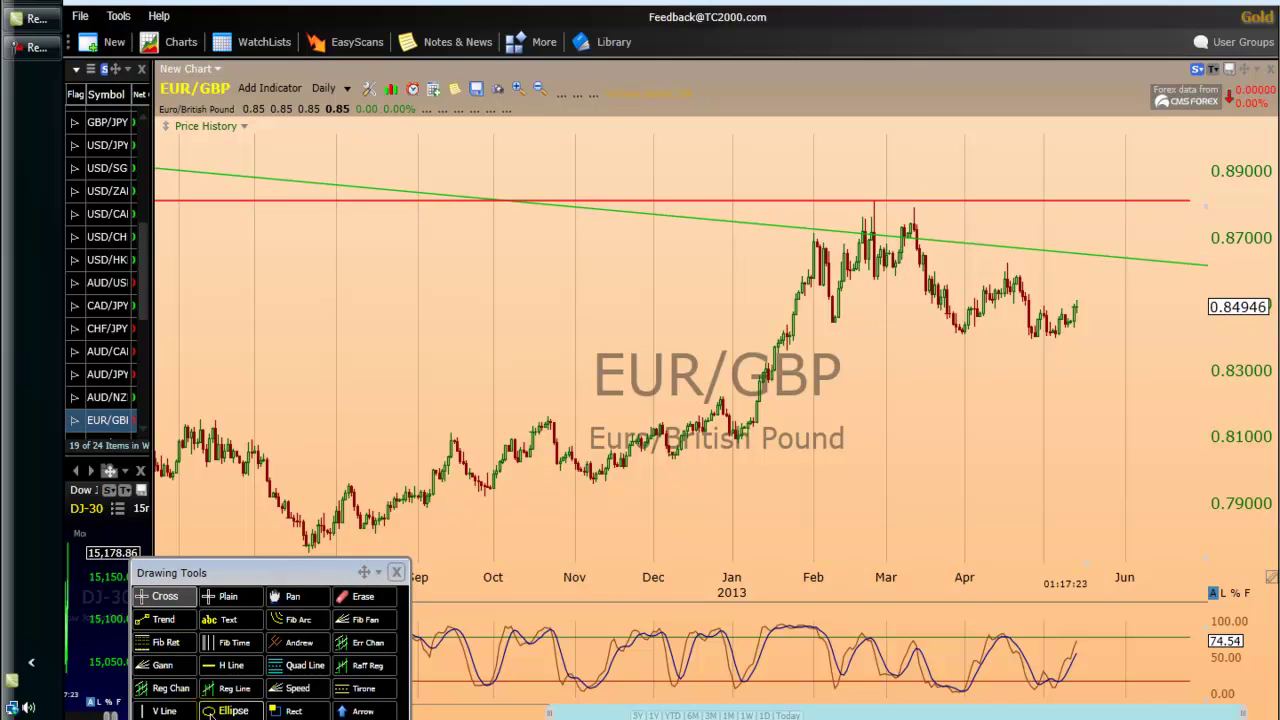
pyautogui.click(231, 711)
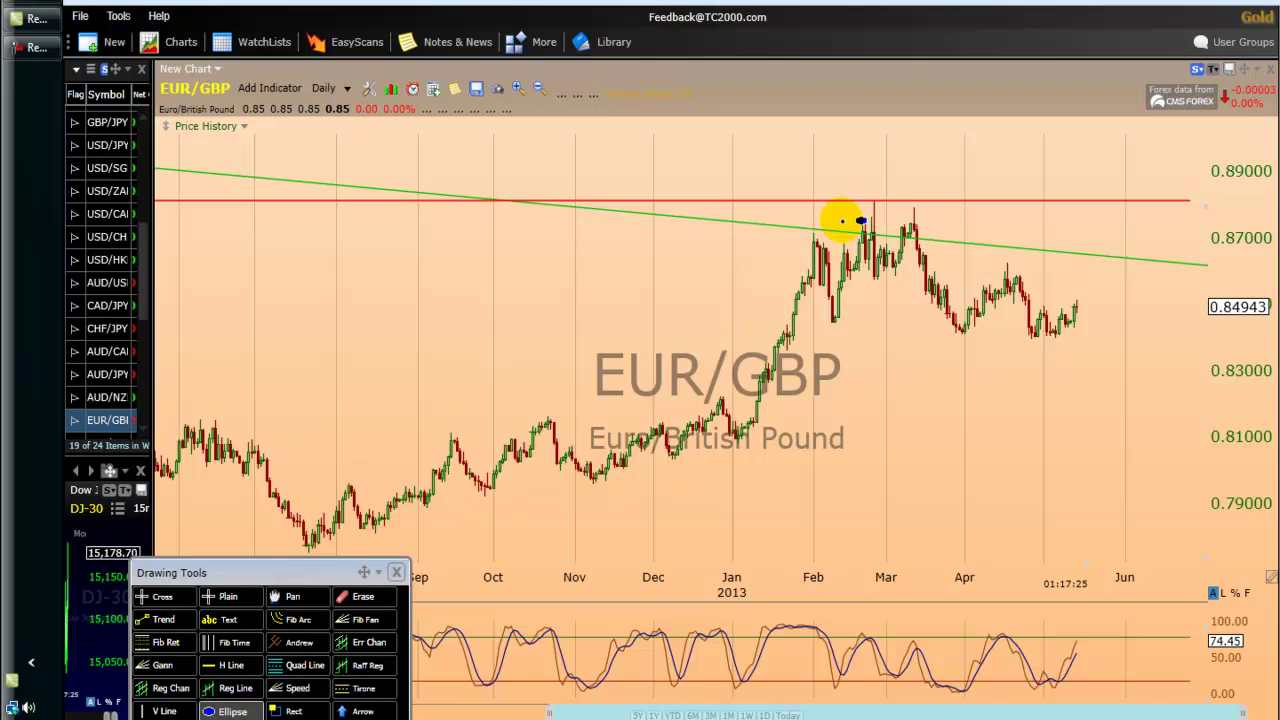
pyautogui.moveTo(815, 232); pyautogui.dragTo(787, 250)
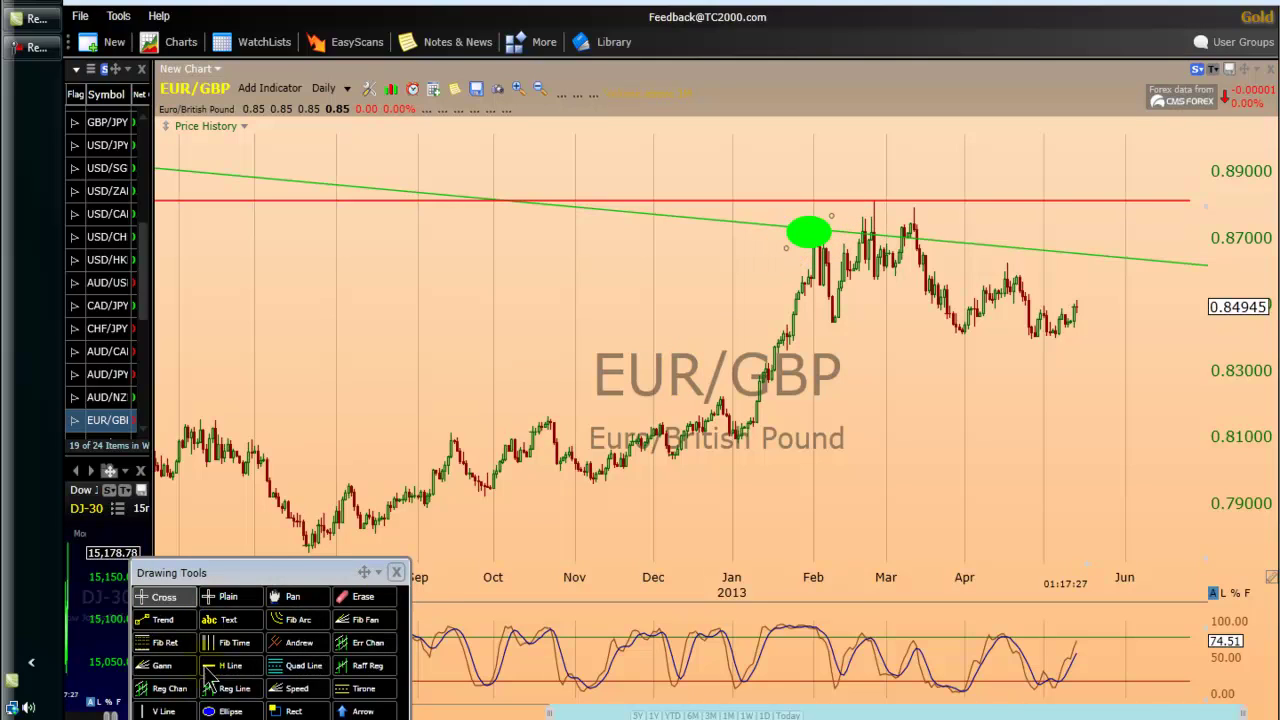
pyautogui.click(210, 711)
pyautogui.moveTo(905, 182); pyautogui.dragTo(866, 218)
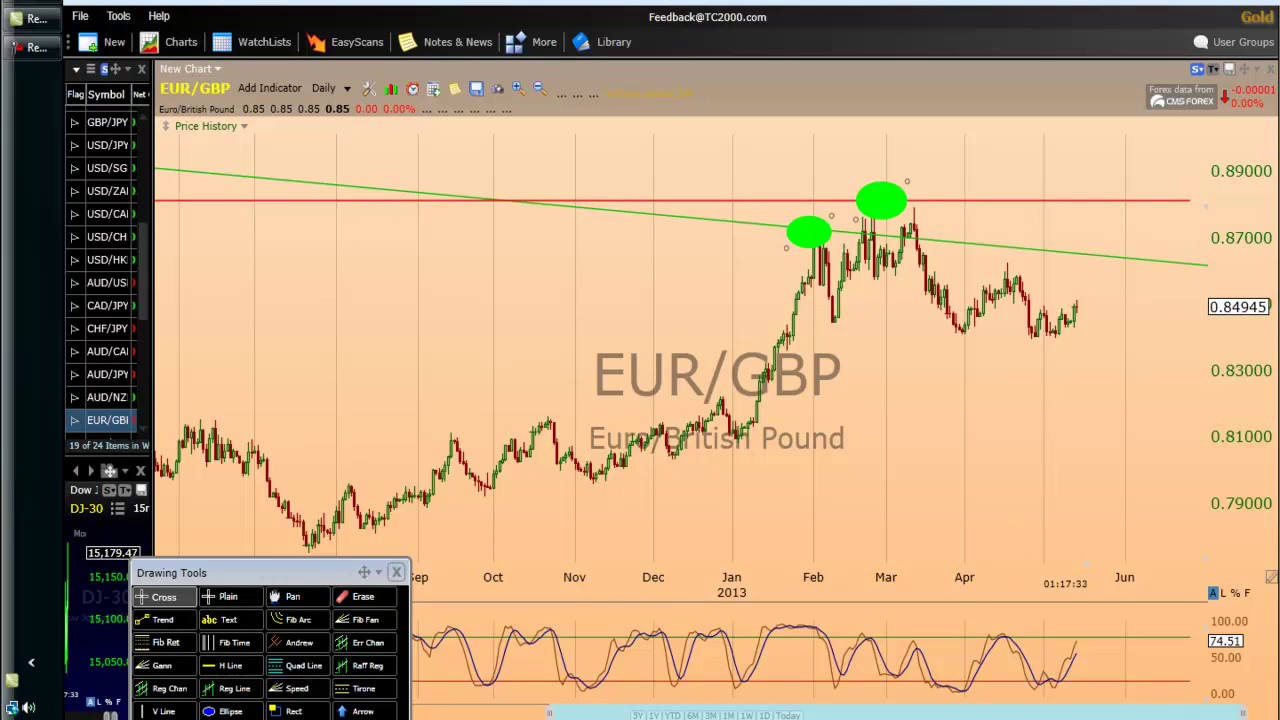
pyautogui.click(212, 711)
pyautogui.click(940, 192)
pyautogui.moveTo(934, 183); pyautogui.dragTo(936, 220)
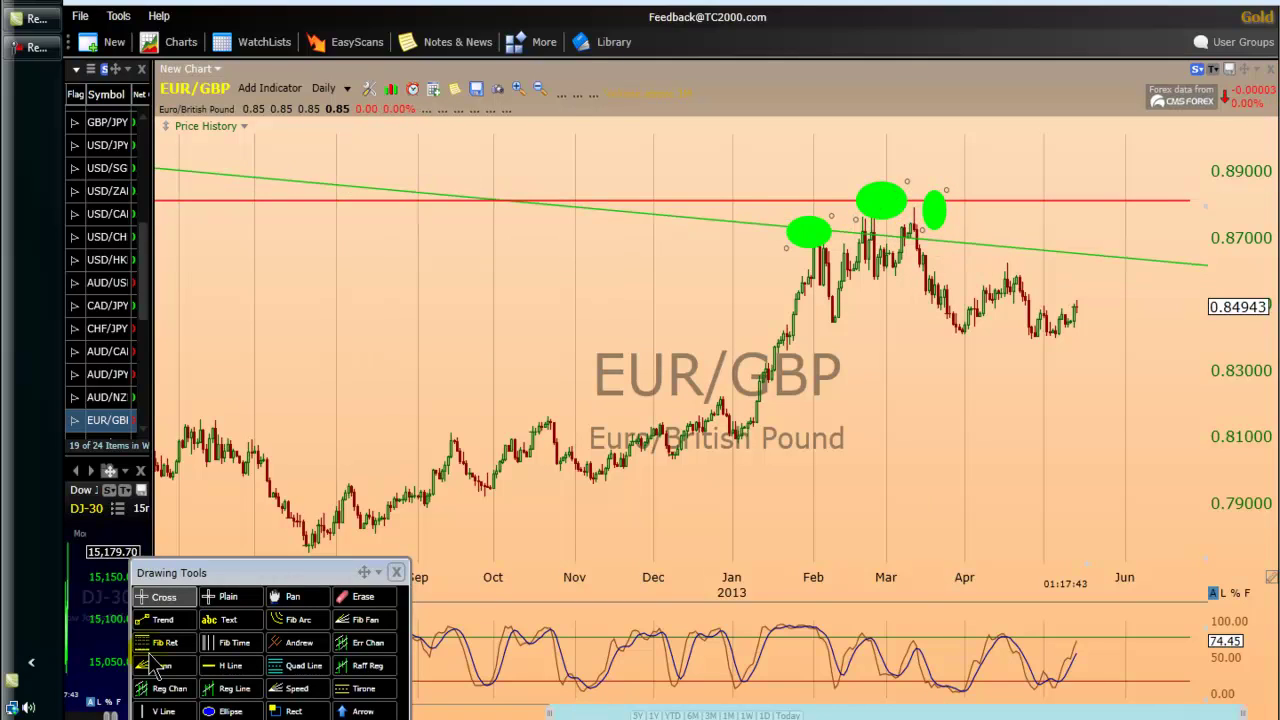
pyautogui.click(160, 620)
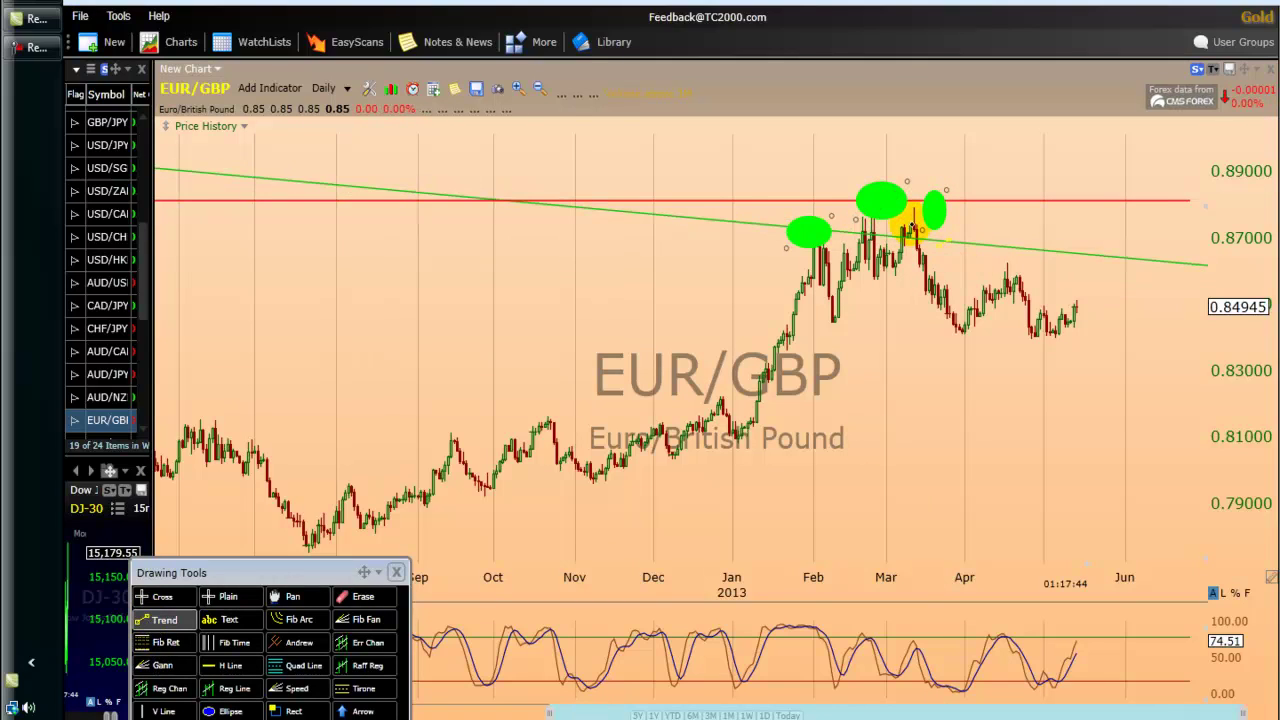
pyautogui.moveTo(866, 207); pyautogui.dragTo(1191, 270)
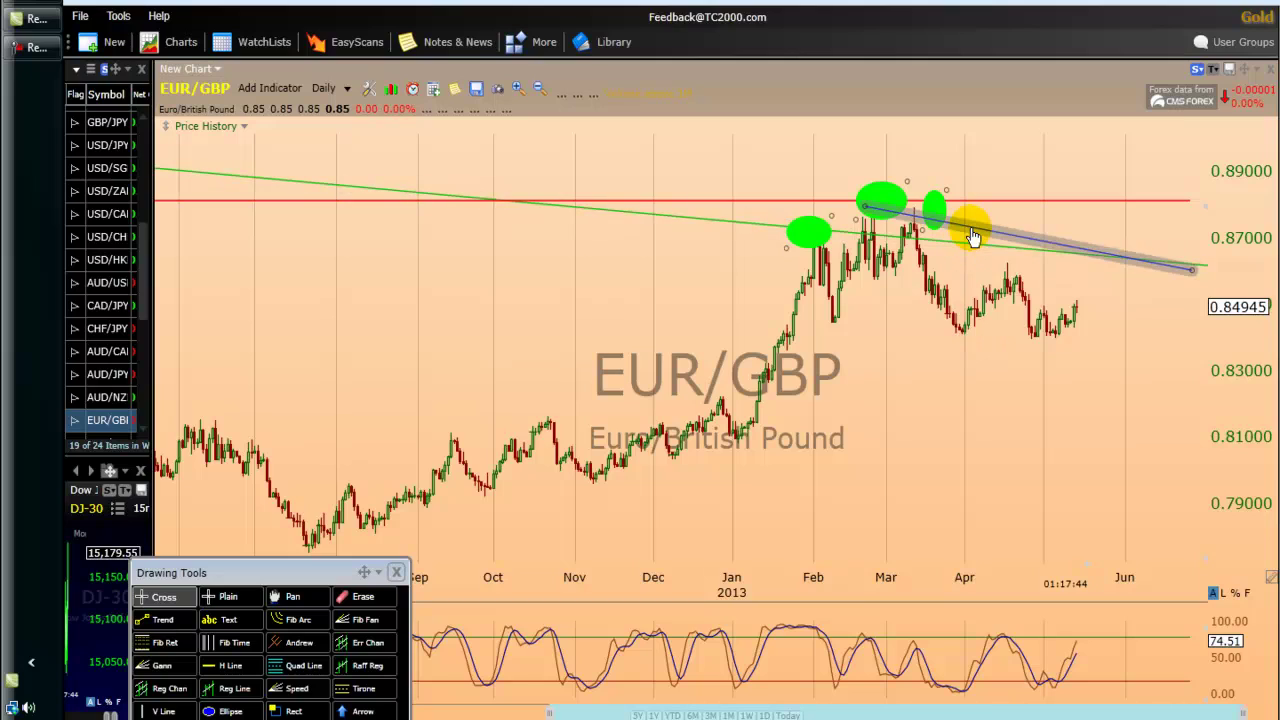
pyautogui.rightClick(973, 236)
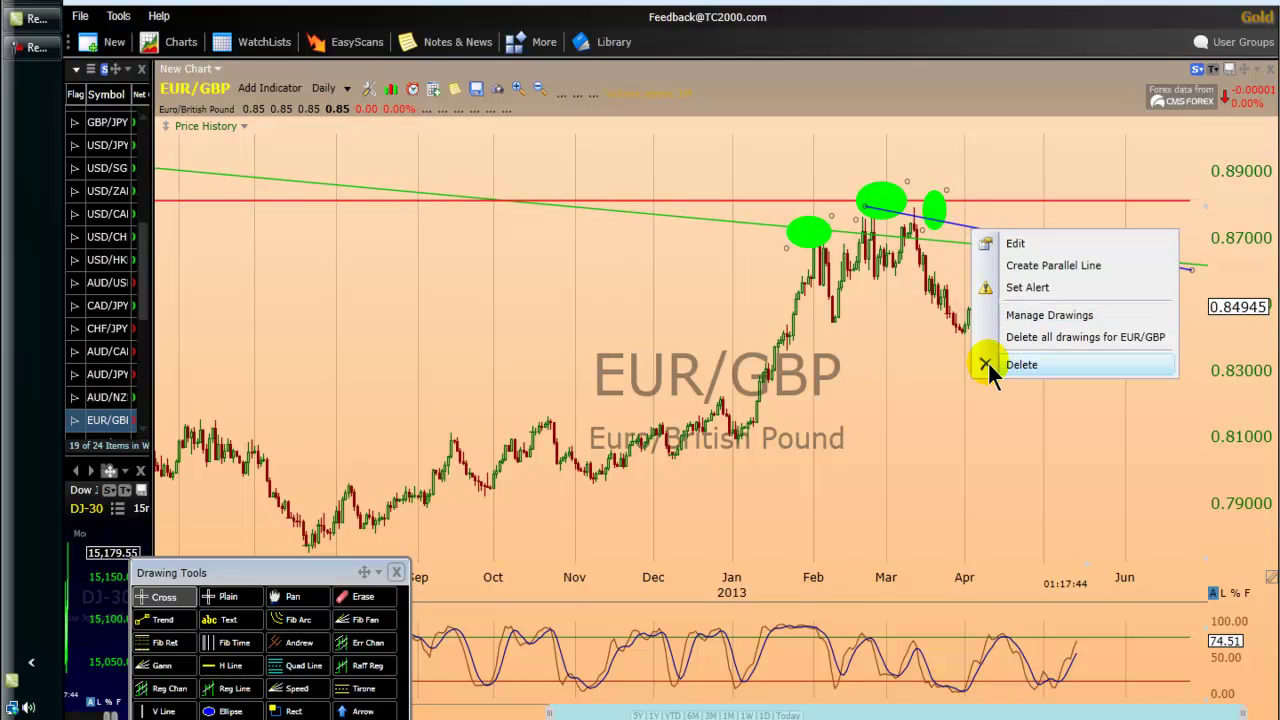
pyautogui.click(1020, 364)
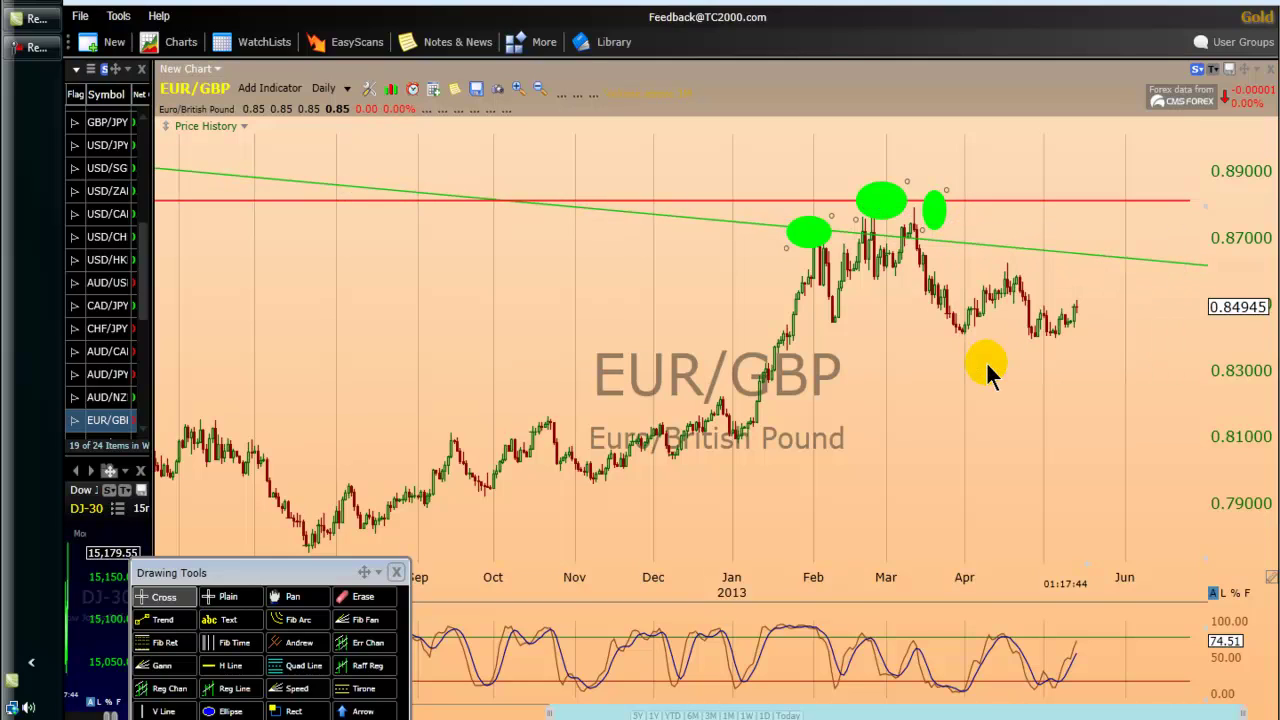
pyautogui.click(143, 621)
# Draw a blue uptrend line from the early-January low through the March highs, then reposition the small ellipse
pyautogui.moveTo(735, 448); pyautogui.dragTo(983, 178)
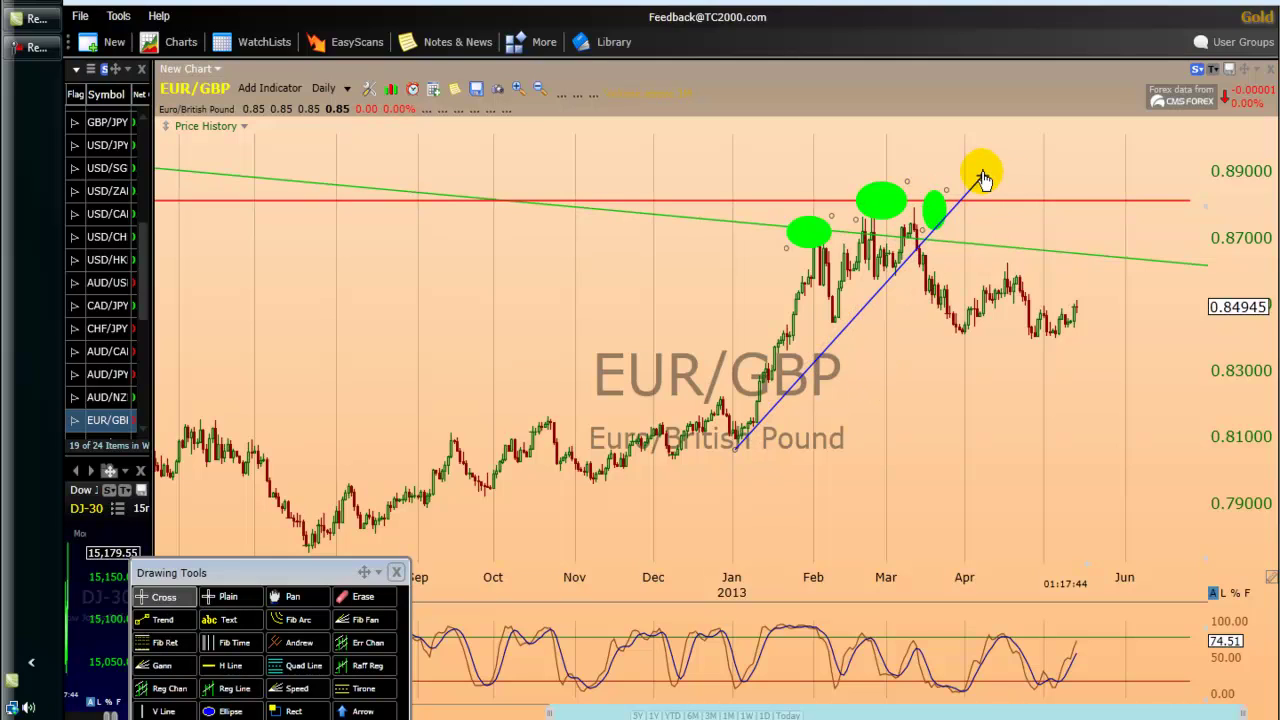
pyautogui.moveTo(981, 177); pyautogui.dragTo(955, 172)
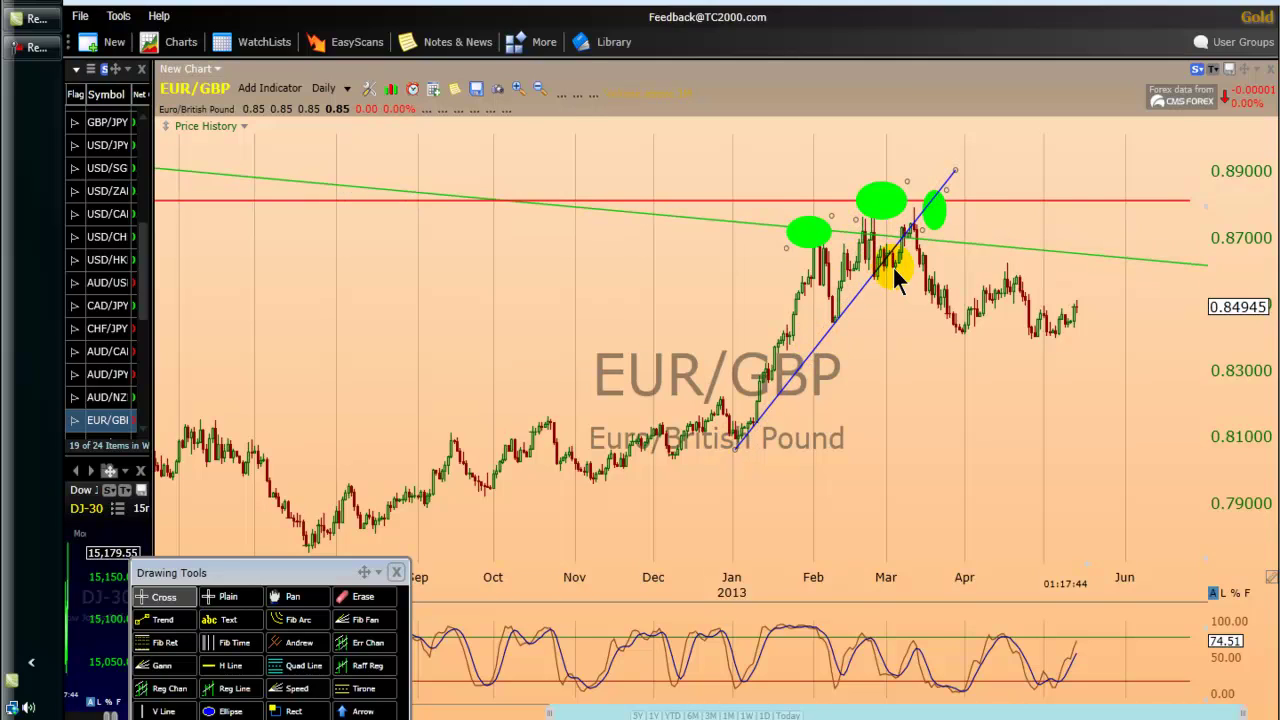
pyautogui.moveTo(893, 268); pyautogui.dragTo(915, 225)
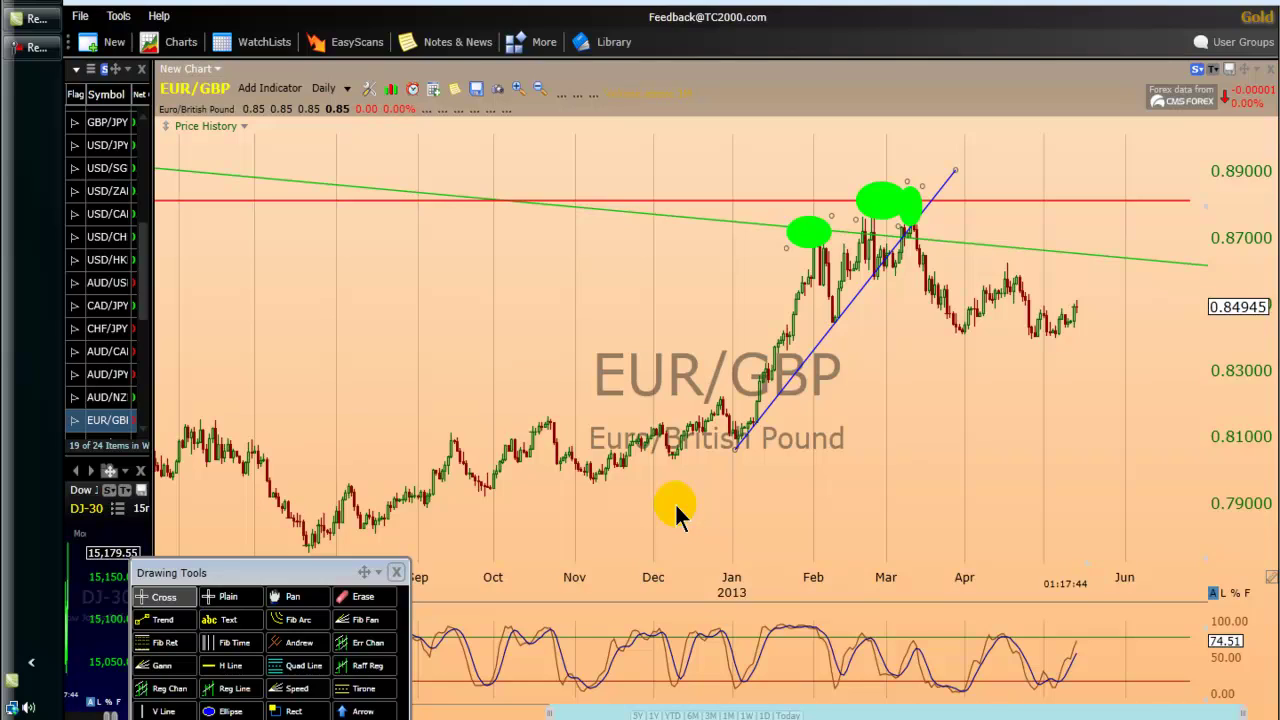
# Zoom in and draw a blue downtrend line from the mid-March peak through the April high
pyautogui.scroll(2, 618, 420)
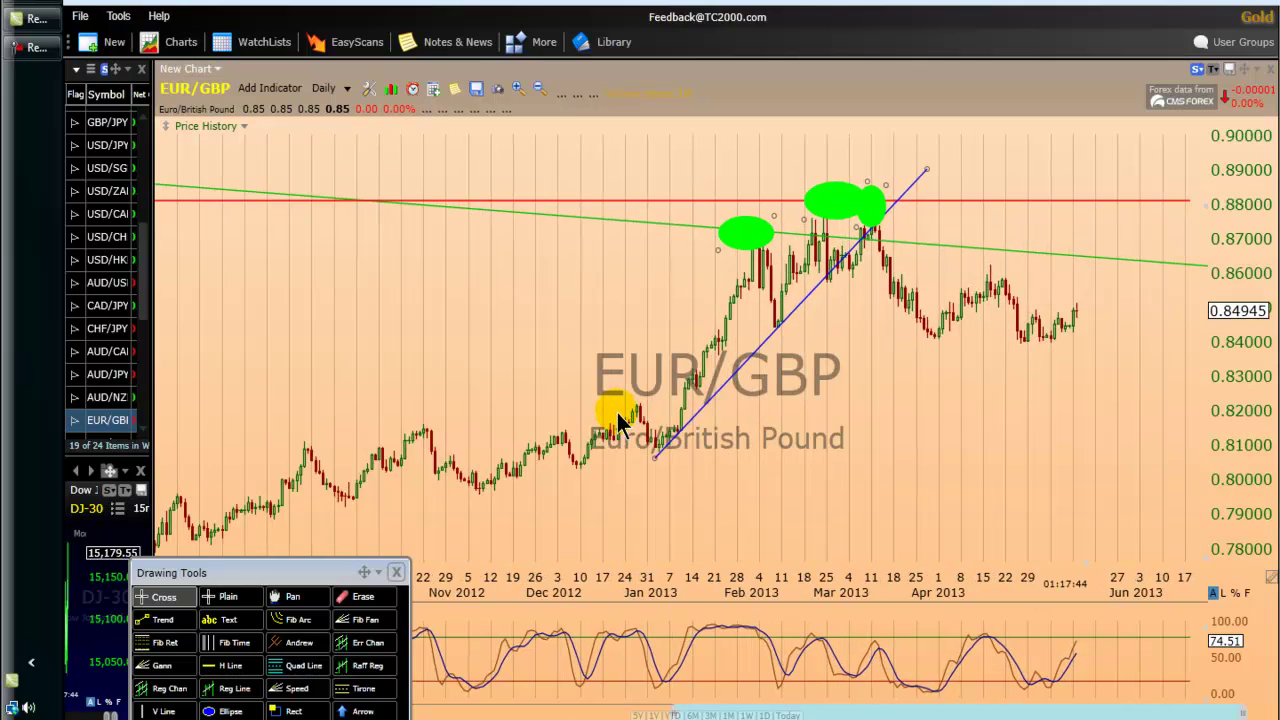
pyautogui.scroll(1, 618, 420)
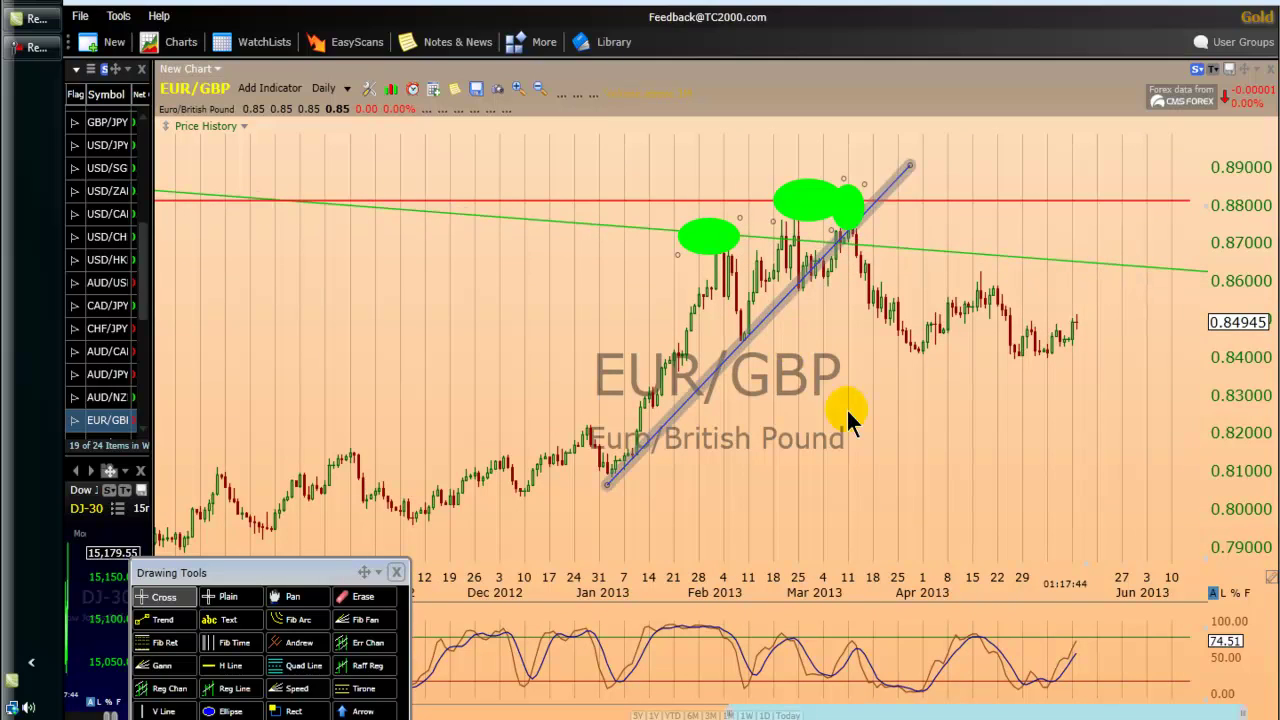
pyautogui.click(152, 621)
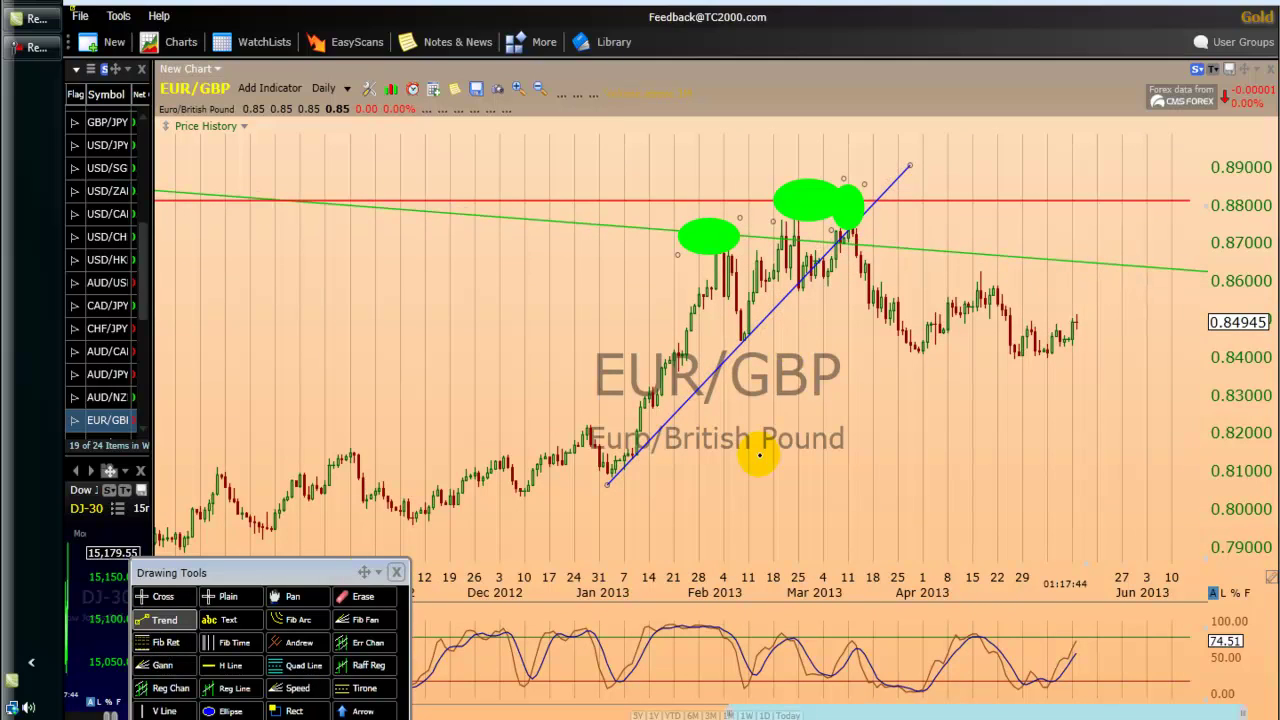
pyautogui.moveTo(1010, 287); pyautogui.dragTo(1257, 386)
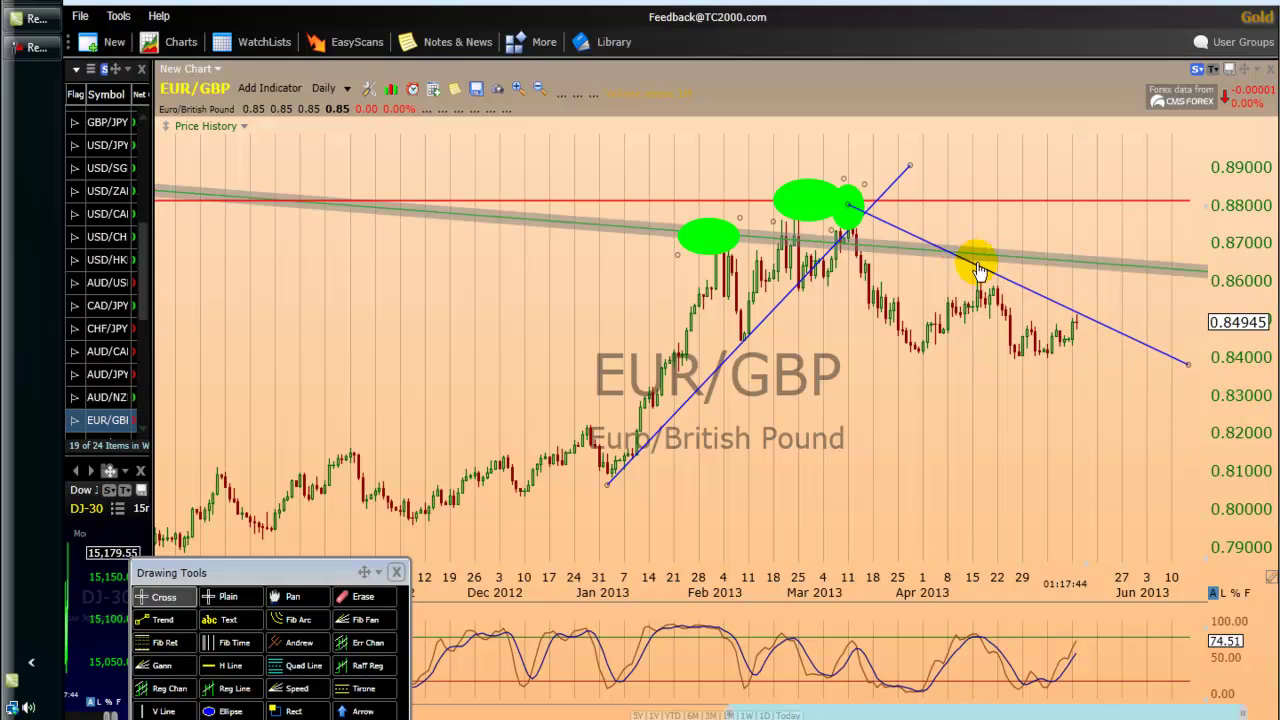
# Circle the latest bars at the downtrend line with a green ellipse and move Drawing Tools aside
pyautogui.click(205, 711)
pyautogui.moveTo(1085, 318)
pyautogui.mouseDown()
pyautogui.moveTo(1098, 290)
pyautogui.moveTo(1087, 303)
pyautogui.mouseUp()
pyautogui.moveTo(232, 580)
pyautogui.mouseDown()
pyautogui.moveTo(485, 689)
pyautogui.moveTo(480, 719)
pyautogui.mouseUp()
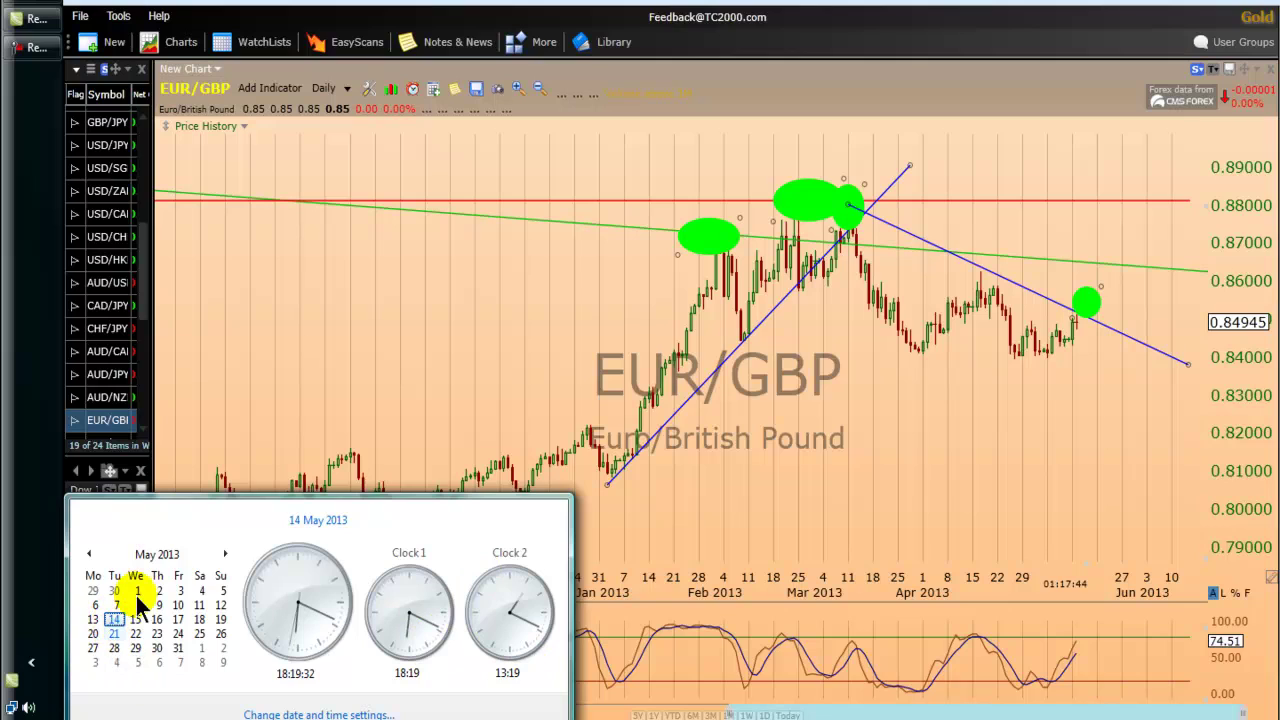
# Dismiss the Windows clock flyout and show the EUR/GBP chart's timeframe list from the Daily dropdown
pyautogui.click(366, 380)
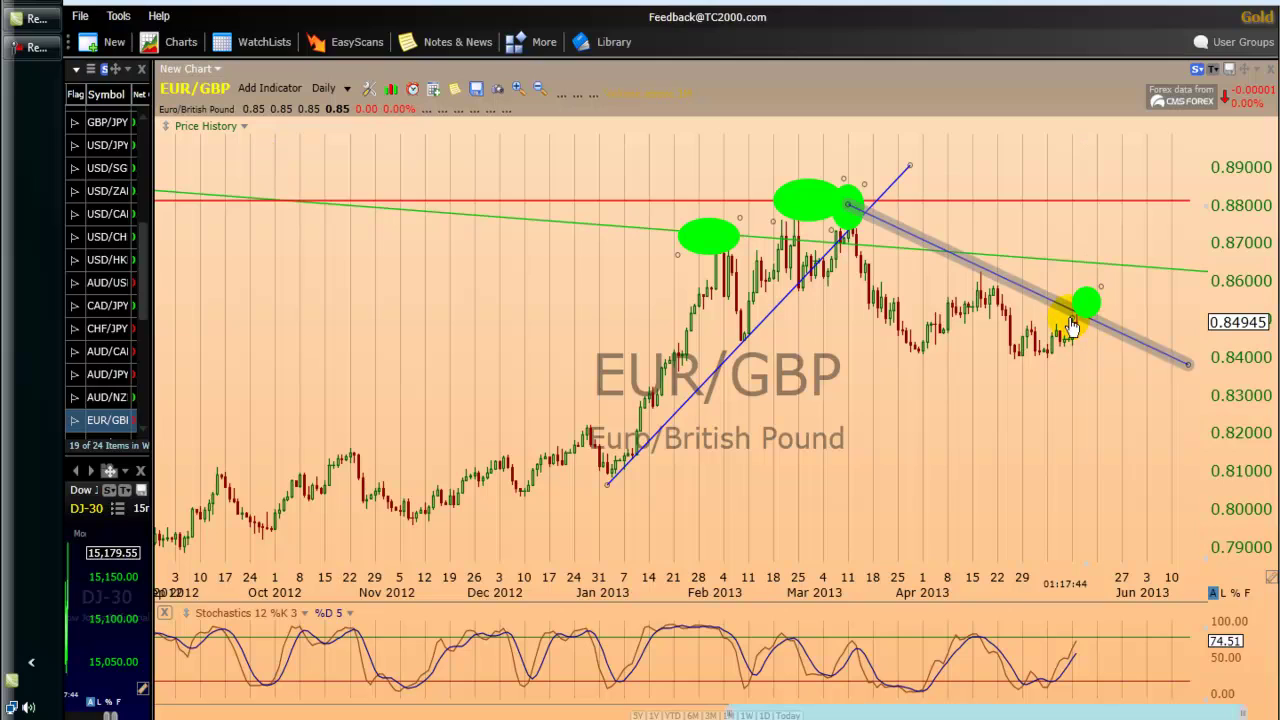
pyautogui.click(347, 90)
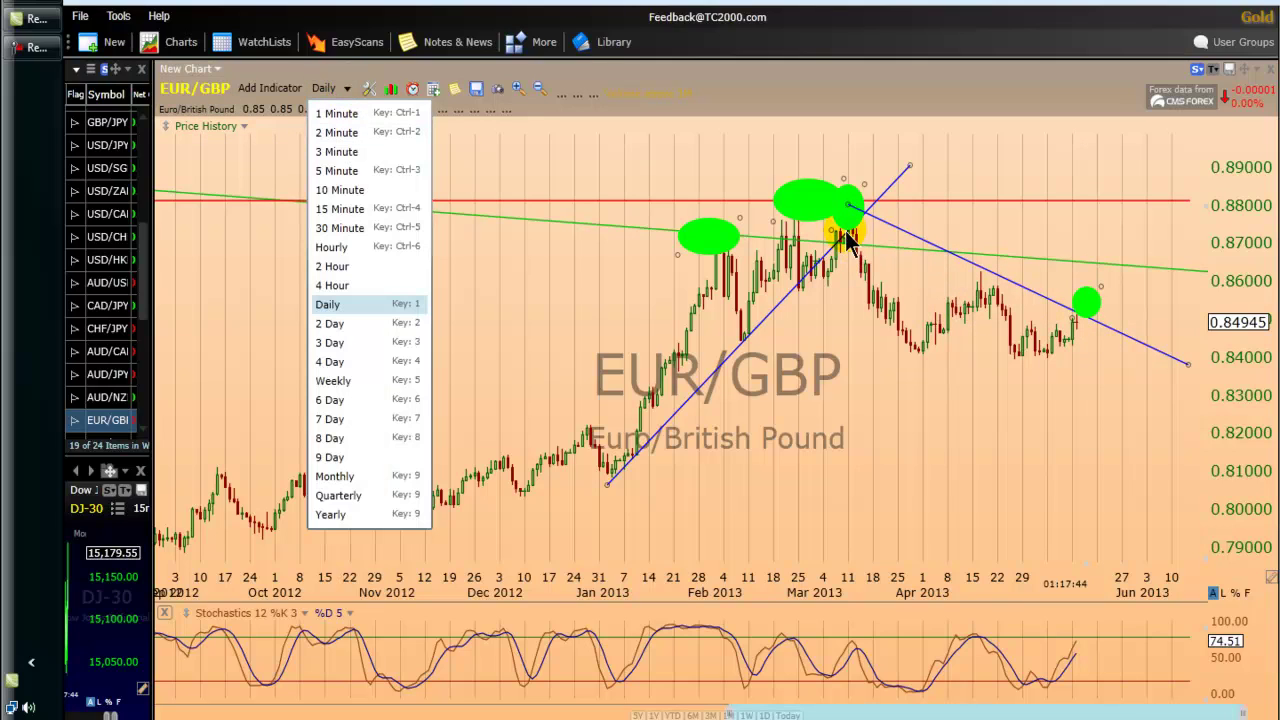